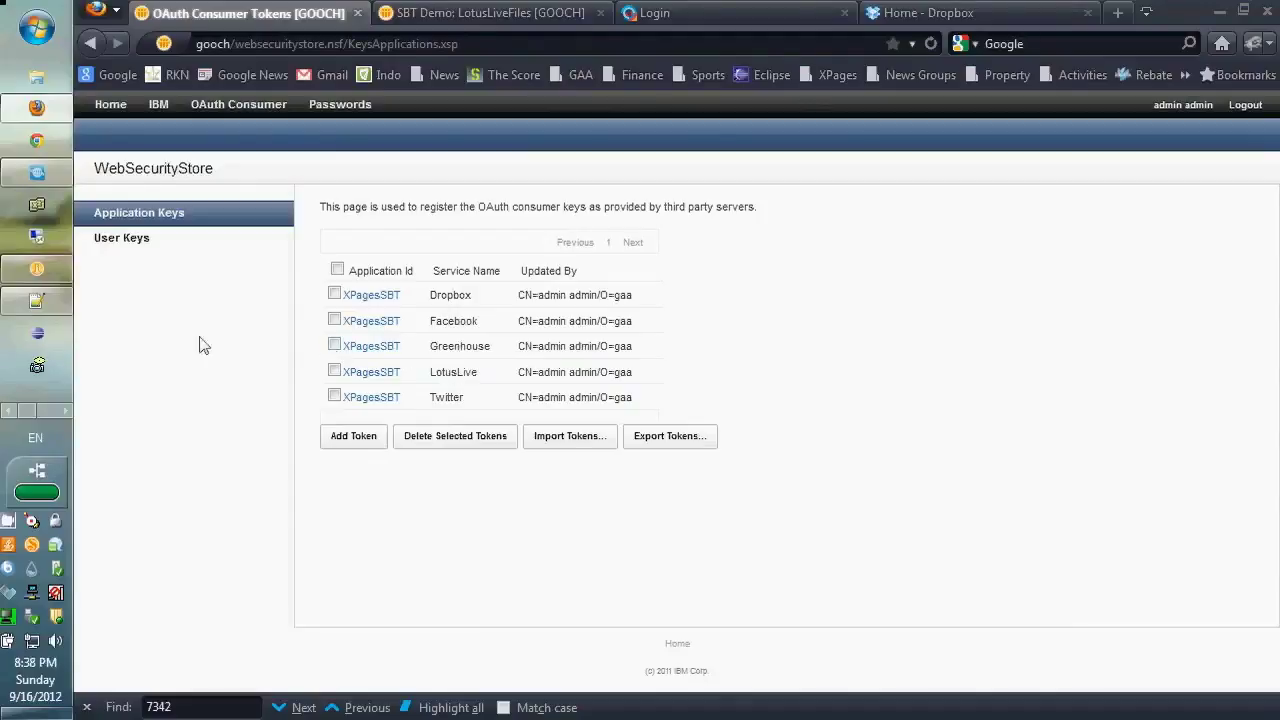
- View the stored user keys, return to the application keys, and highlight the Dropbox entry's Updated By value
left_click(116, 247)
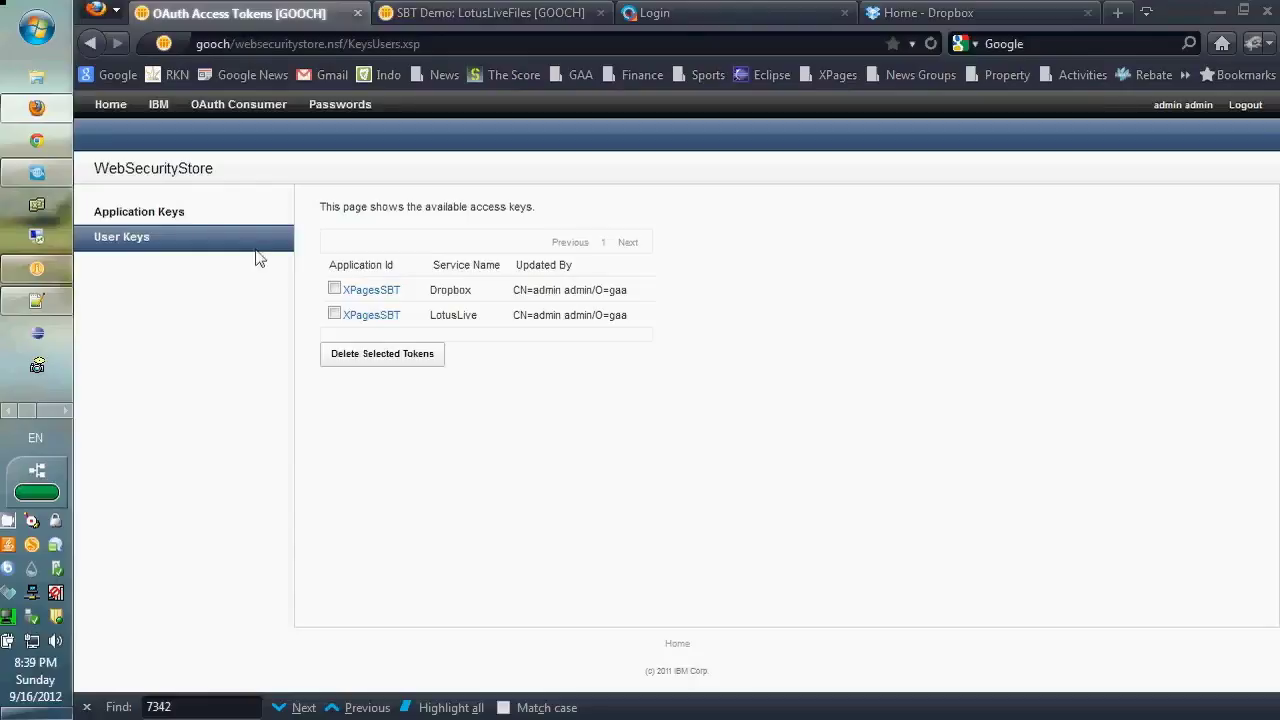
left_click(171, 219)
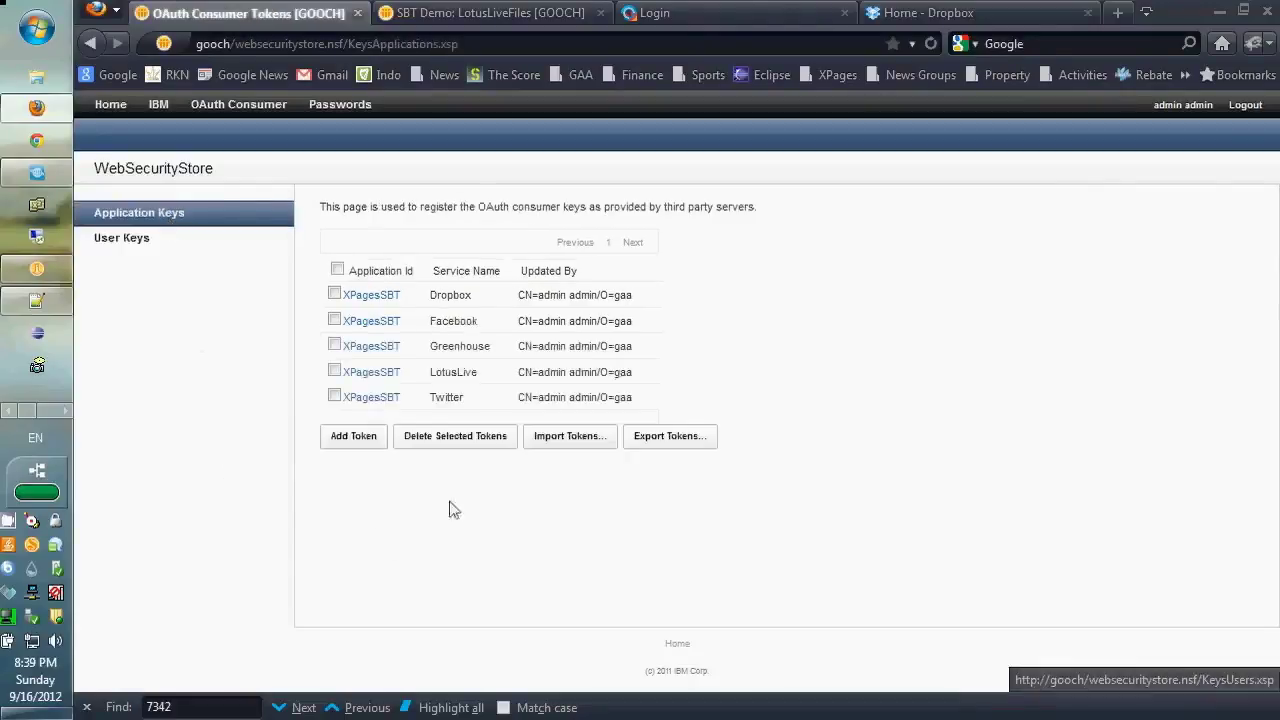
left_click_drag(526, 295, 634, 295)
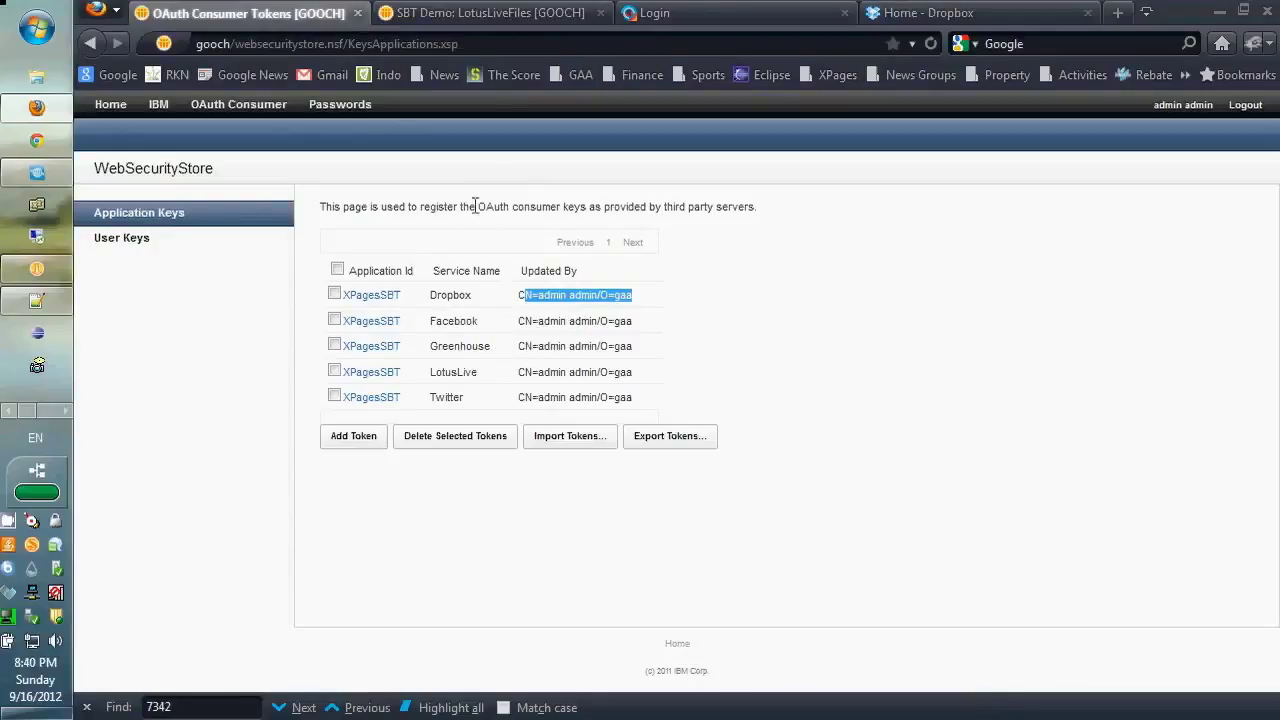
- Go to the XPages Social Enabler demo's home page and open its LotusLive files page
left_click(494, 16)
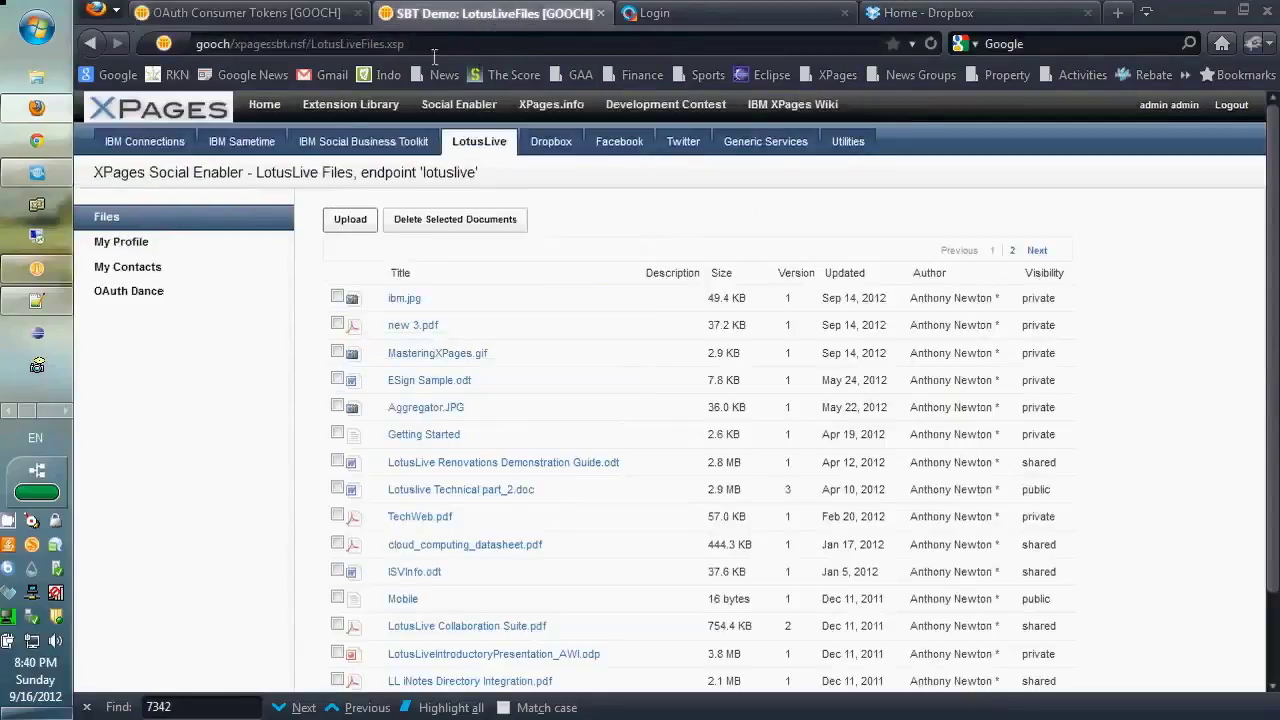
left_click(258, 112)
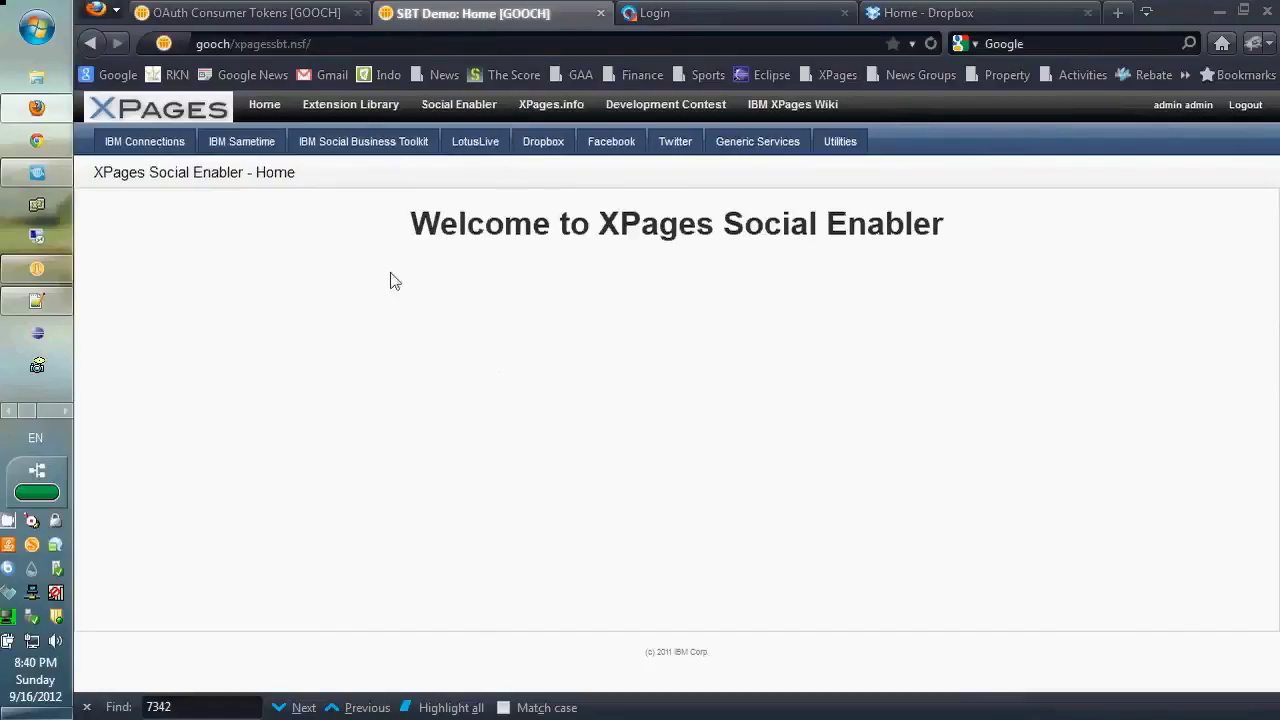
left_click(470, 145)
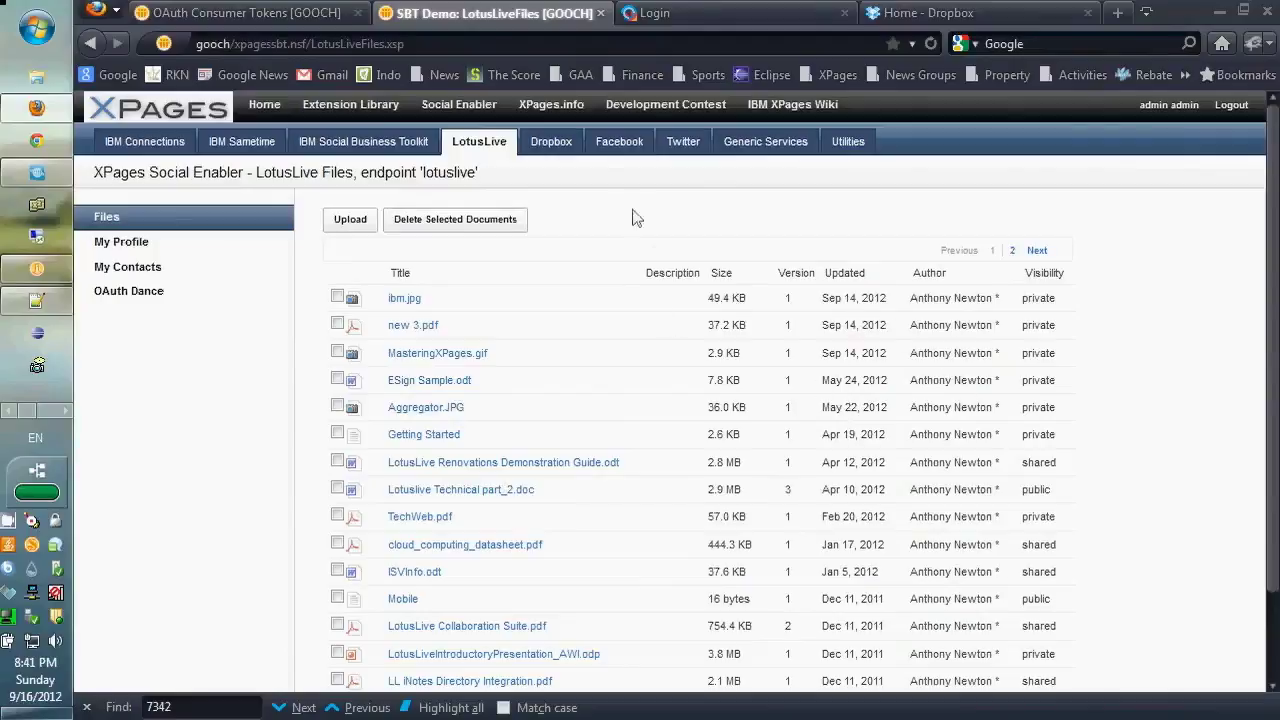
- Log in to the LotusLive site with the prefilled credentials and look through My Files in the Files app
left_click(680, 13)
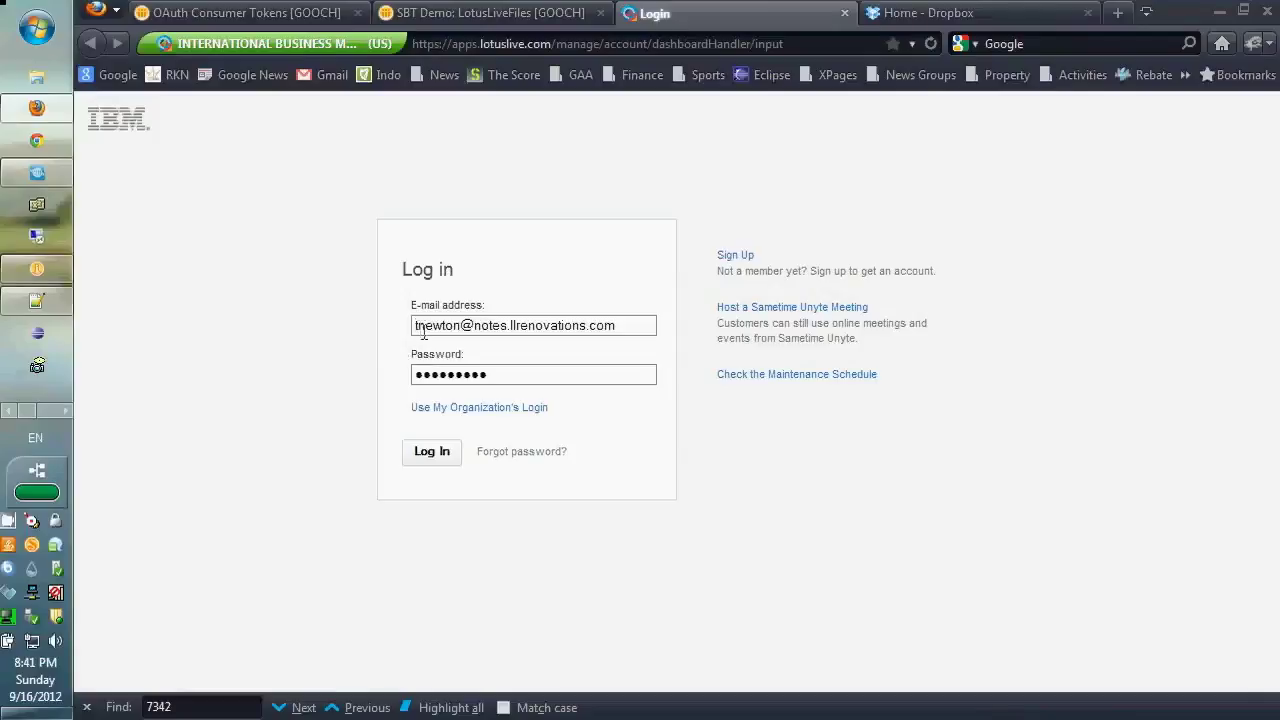
left_click(432, 453)
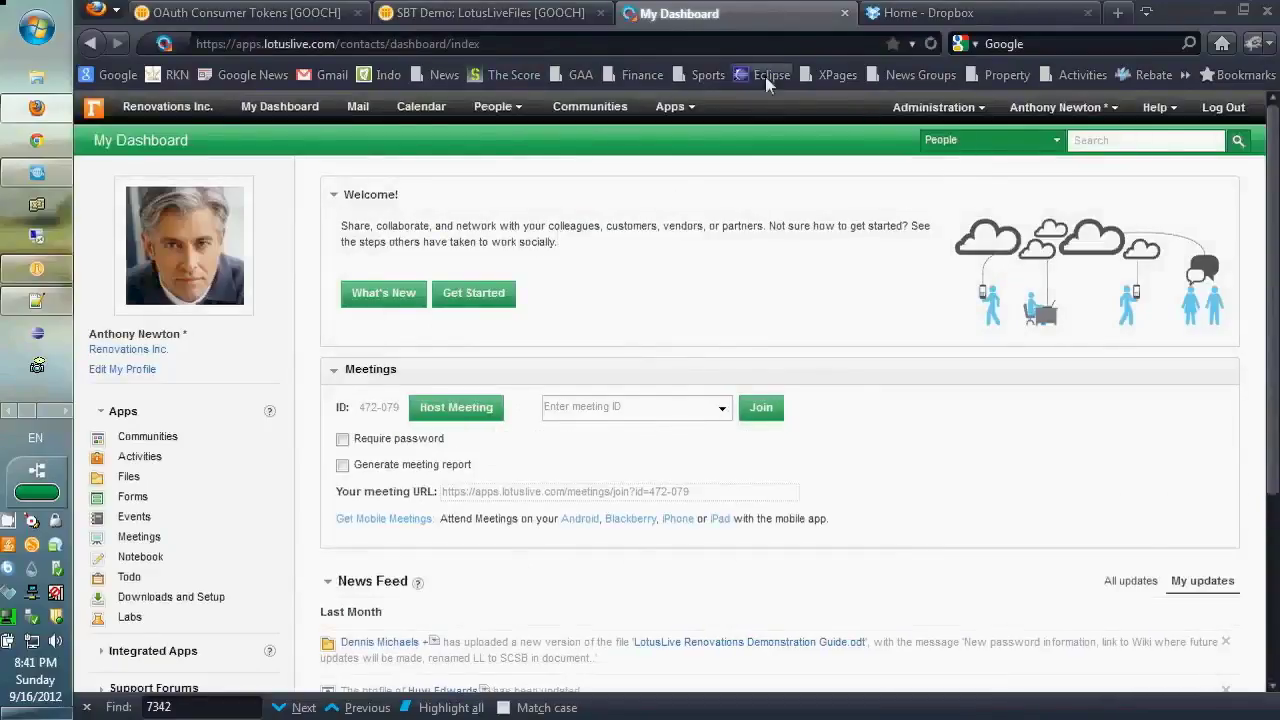
left_click(672, 106)
left_click(693, 168)
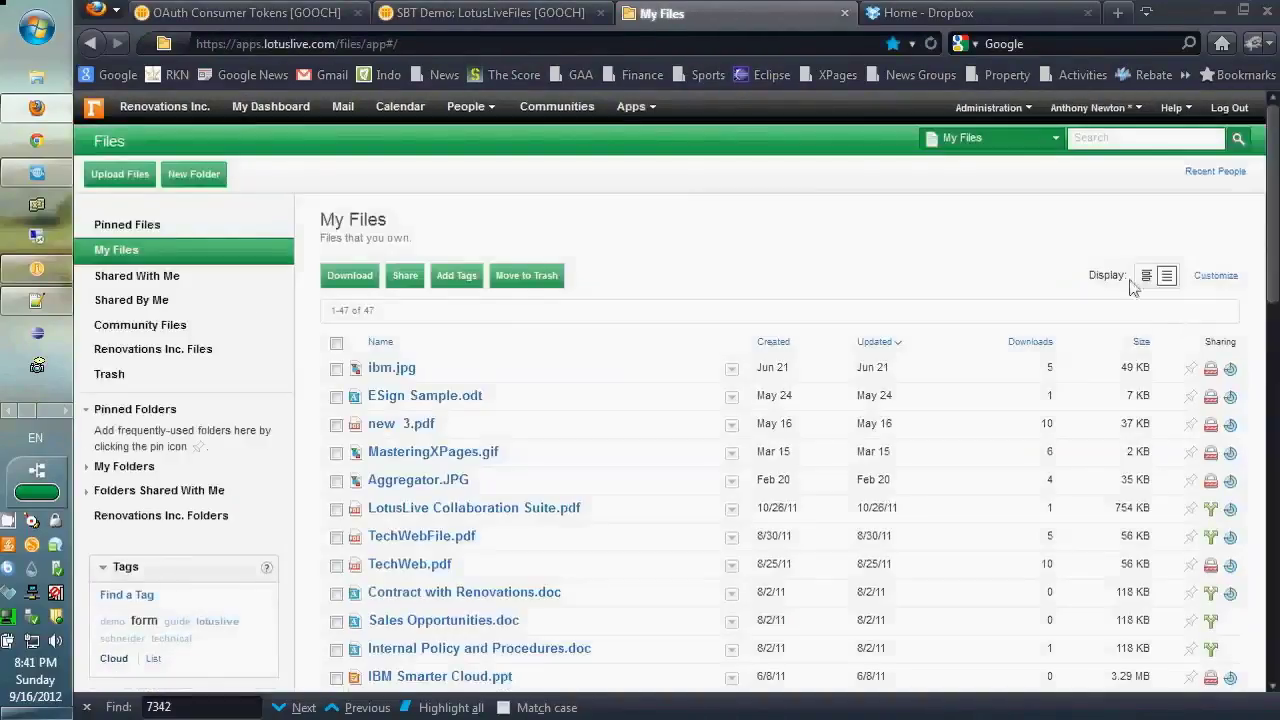
scroll(620, 375, "down", 3)
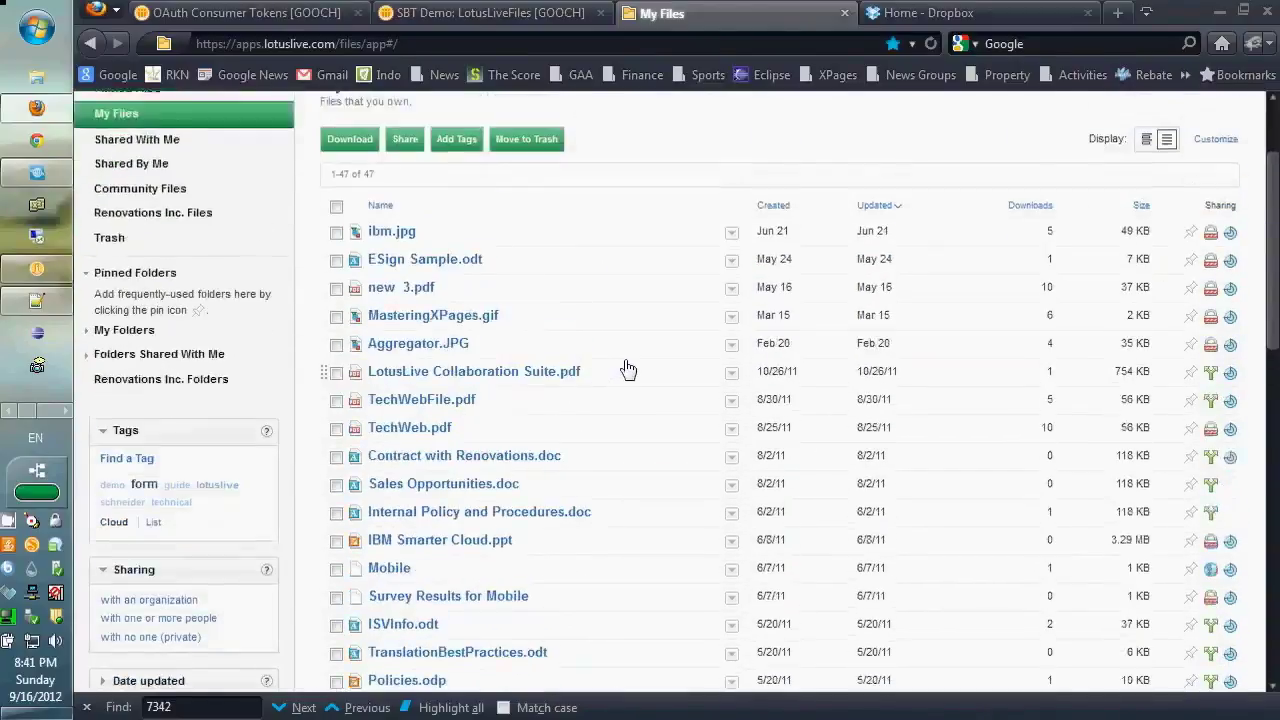
scroll(628, 370, "up", 3)
- Return to the demo's LotusLive files page and highlight LotusLiveFiles.xsp in its address
left_click(447, 18)
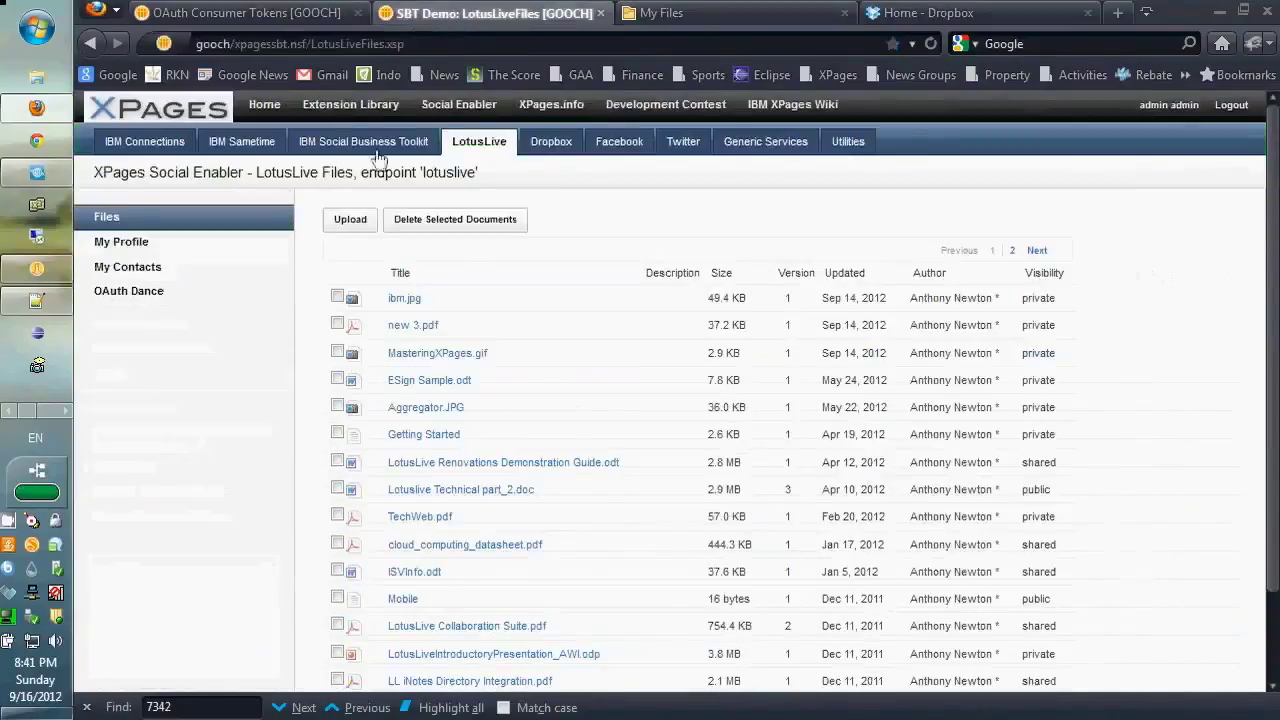
left_click(387, 44)
left_click(387, 44)
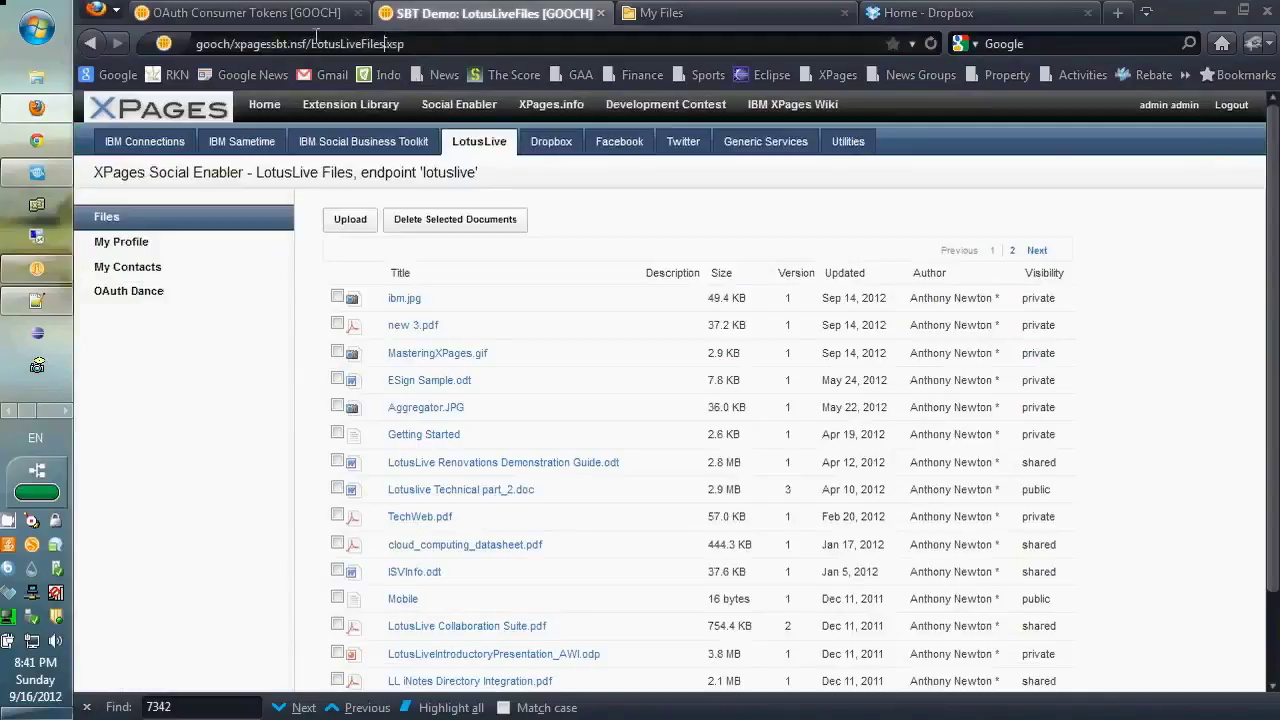
left_click_drag(311, 44, 428, 44)
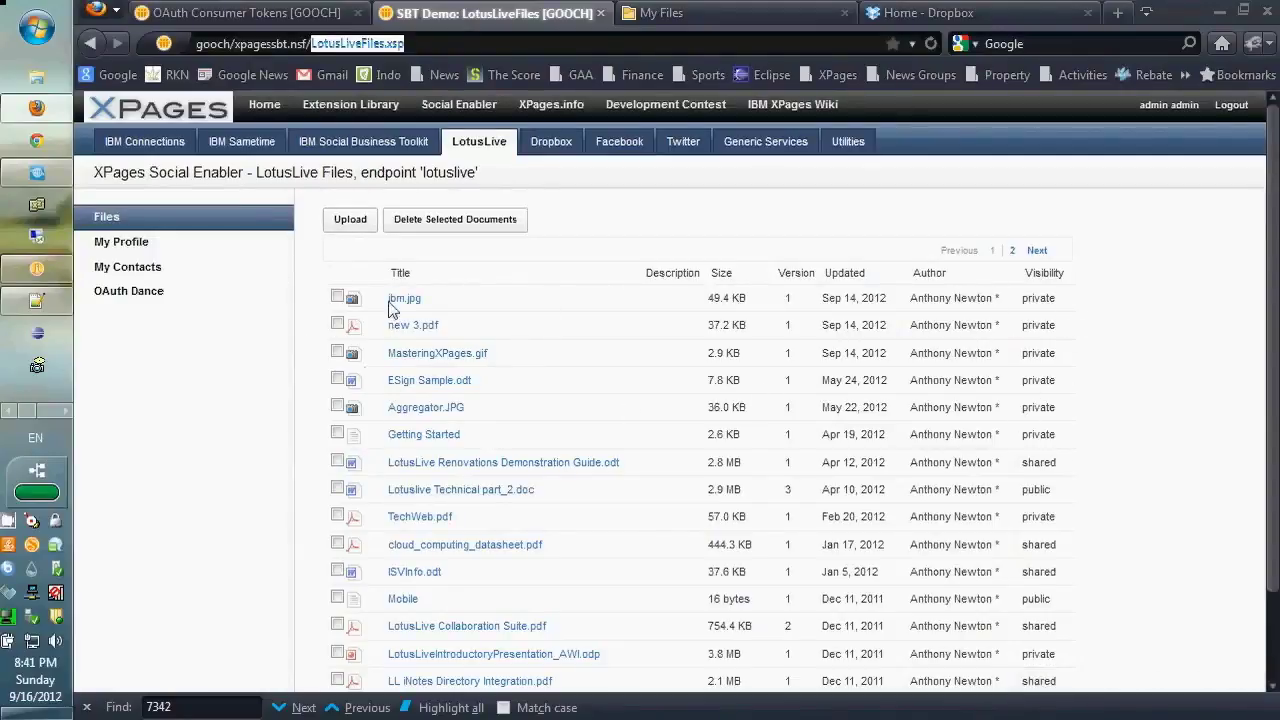
- Upload SSJS_Debugger.png from the Pictures library to LotusLive through the demo's files page
left_click(340, 228)
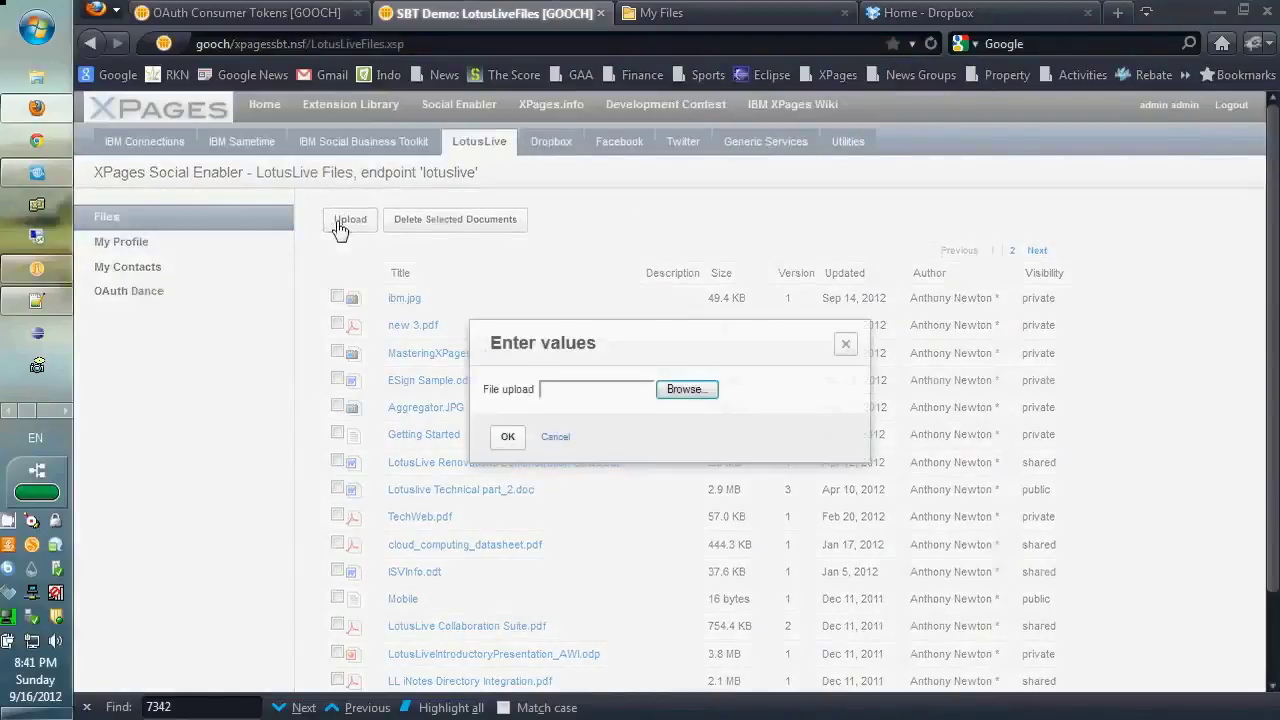
left_click(674, 398)
left_click(305, 410)
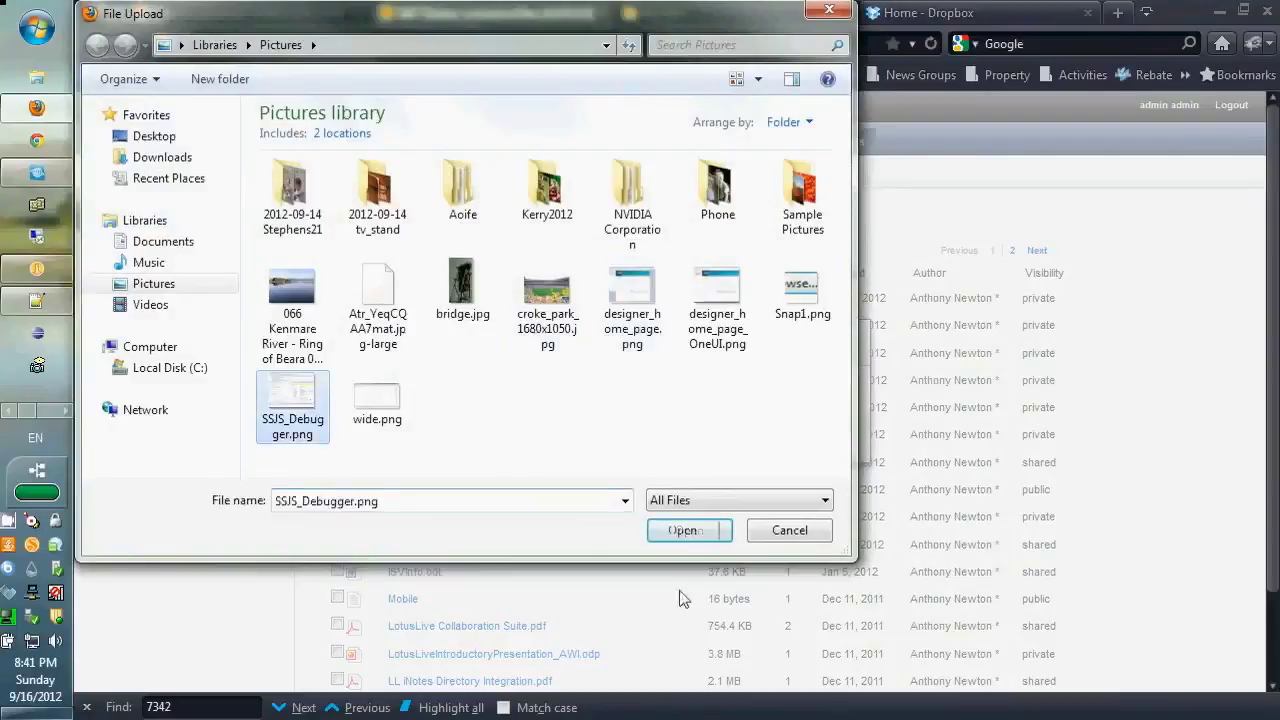
left_click(684, 531)
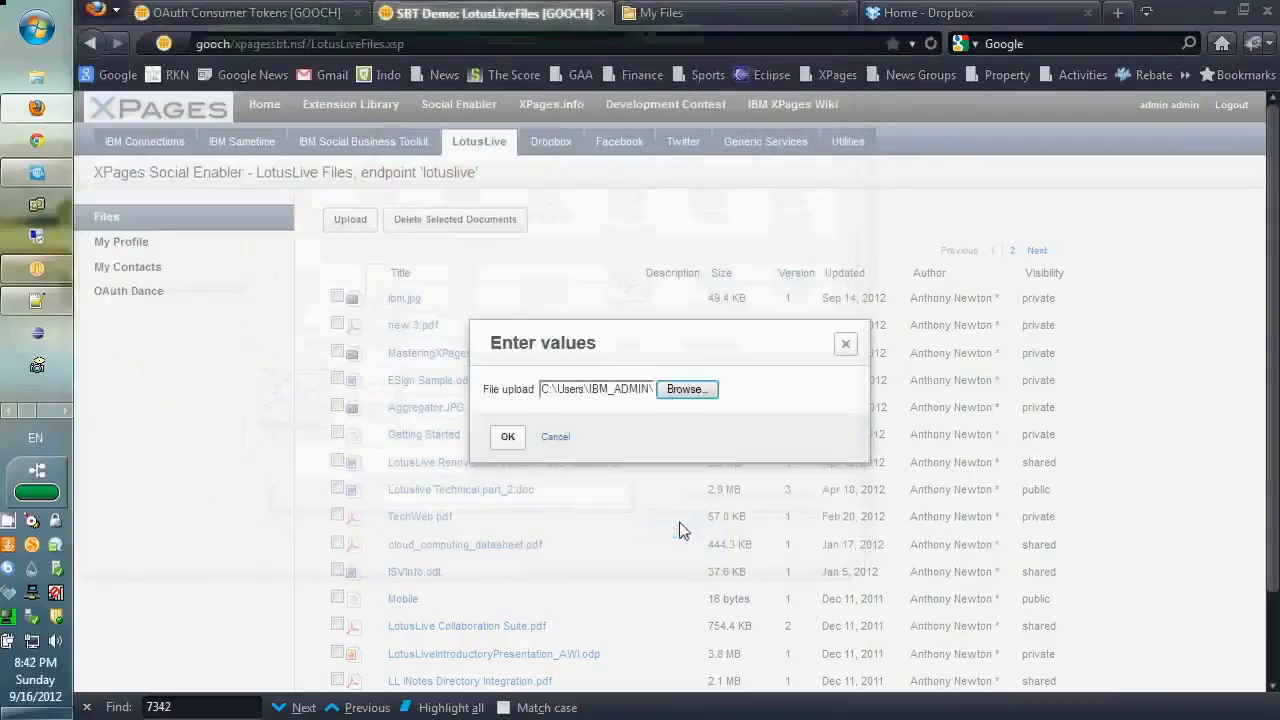
left_click(509, 438)
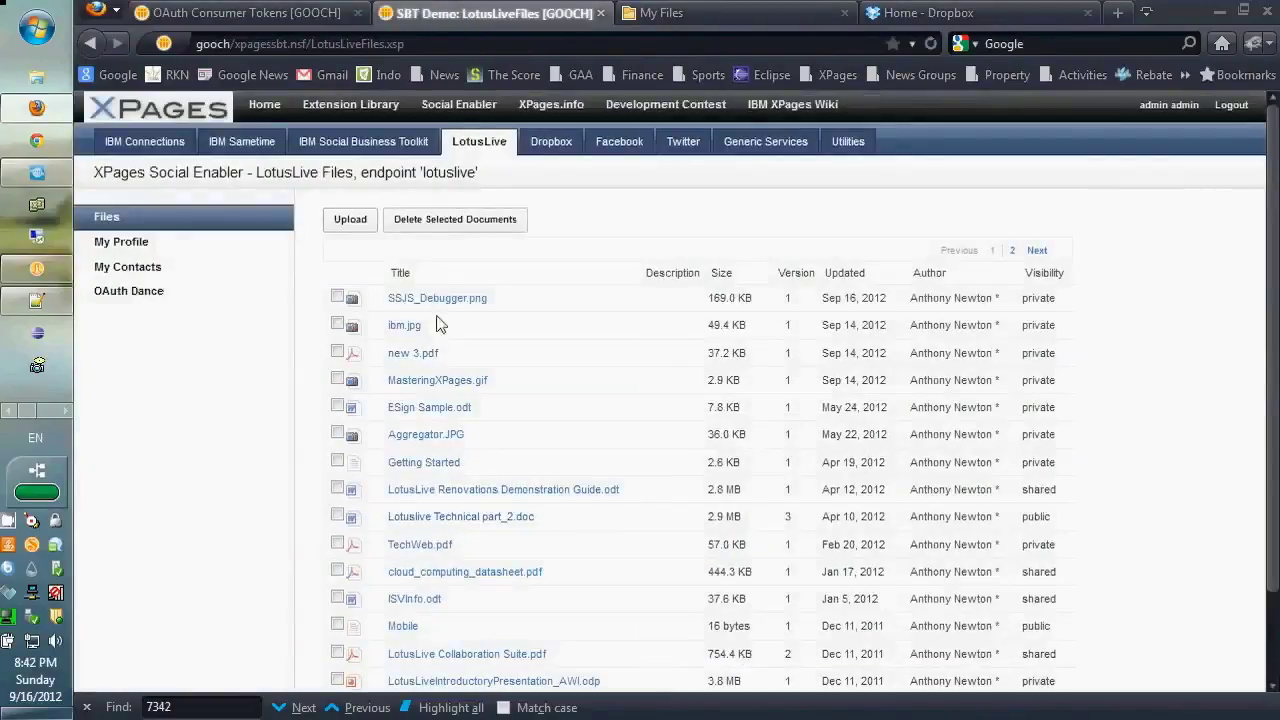
- On the LotusLive site, reload the Files app and open the details of SSJS_Debugger.png
left_click(690, 13)
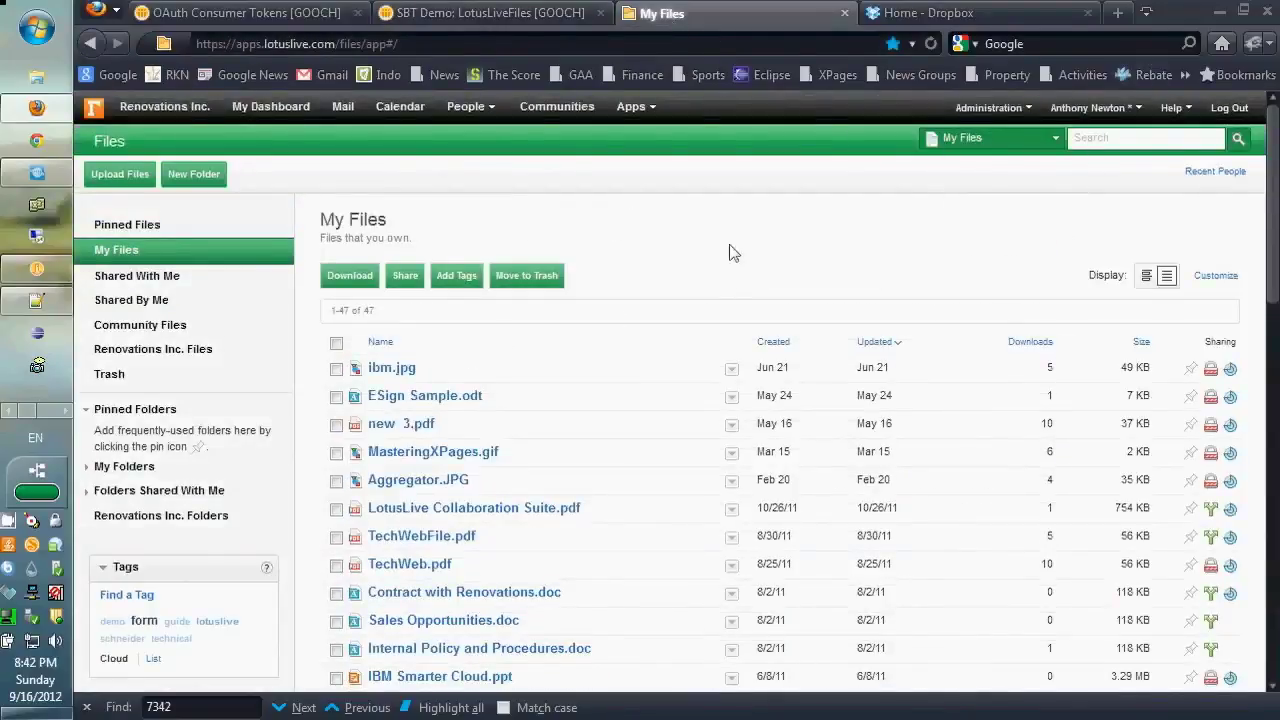
mouse_move(635, 107)
left_click(648, 170)
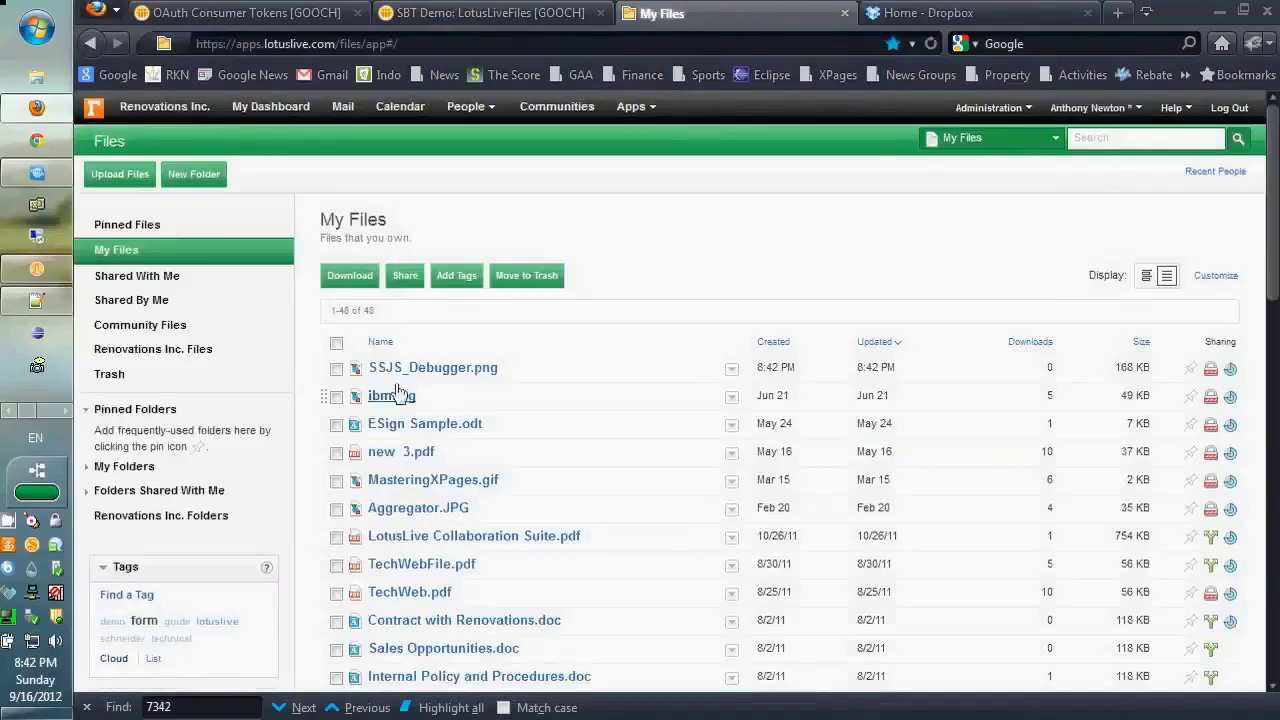
left_click(416, 370)
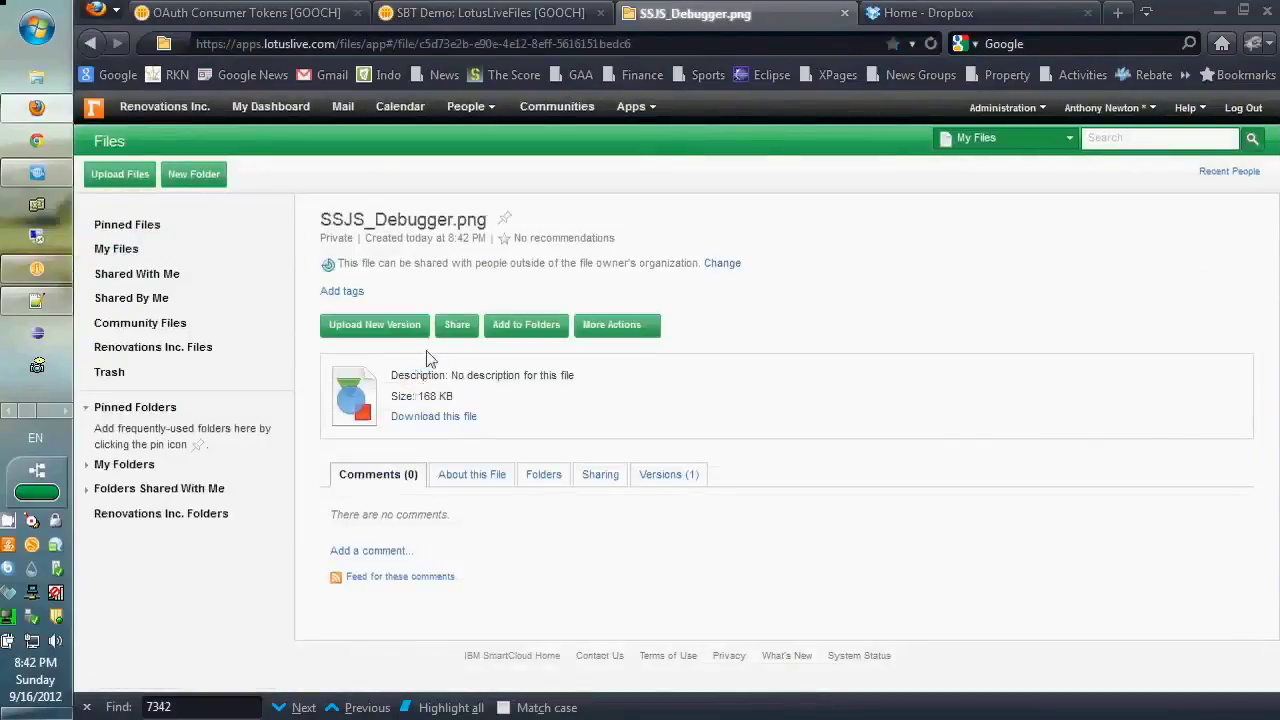
- Open SSJS_Debugger.png from the demo's LotusLive file list and highlight the proxy path in its address
left_click(457, 12)
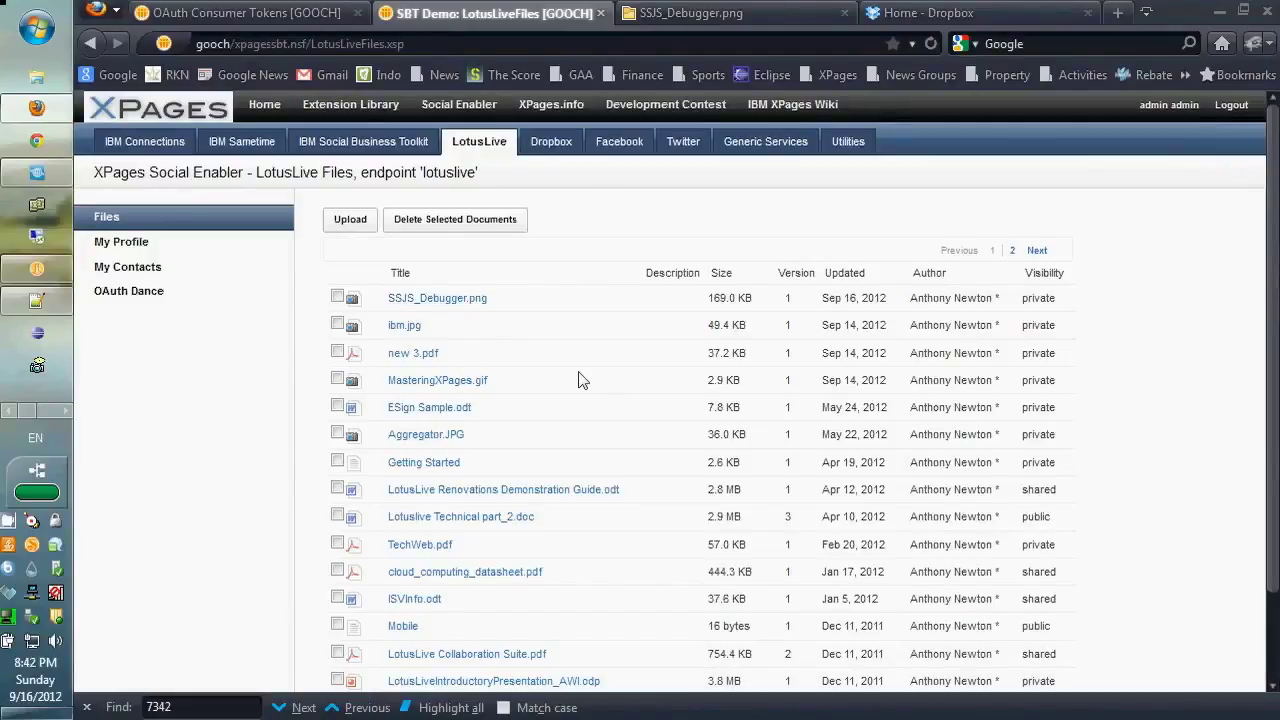
left_click(434, 305)
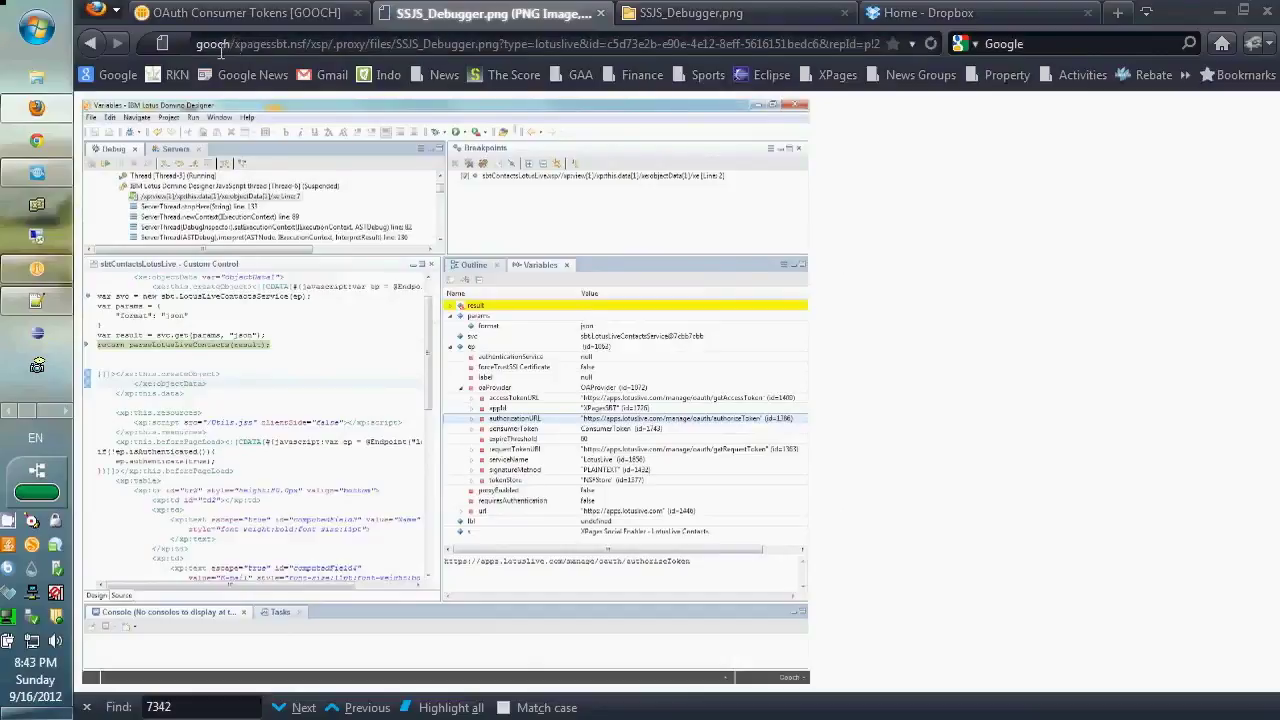
left_click_drag(231, 45, 698, 40)
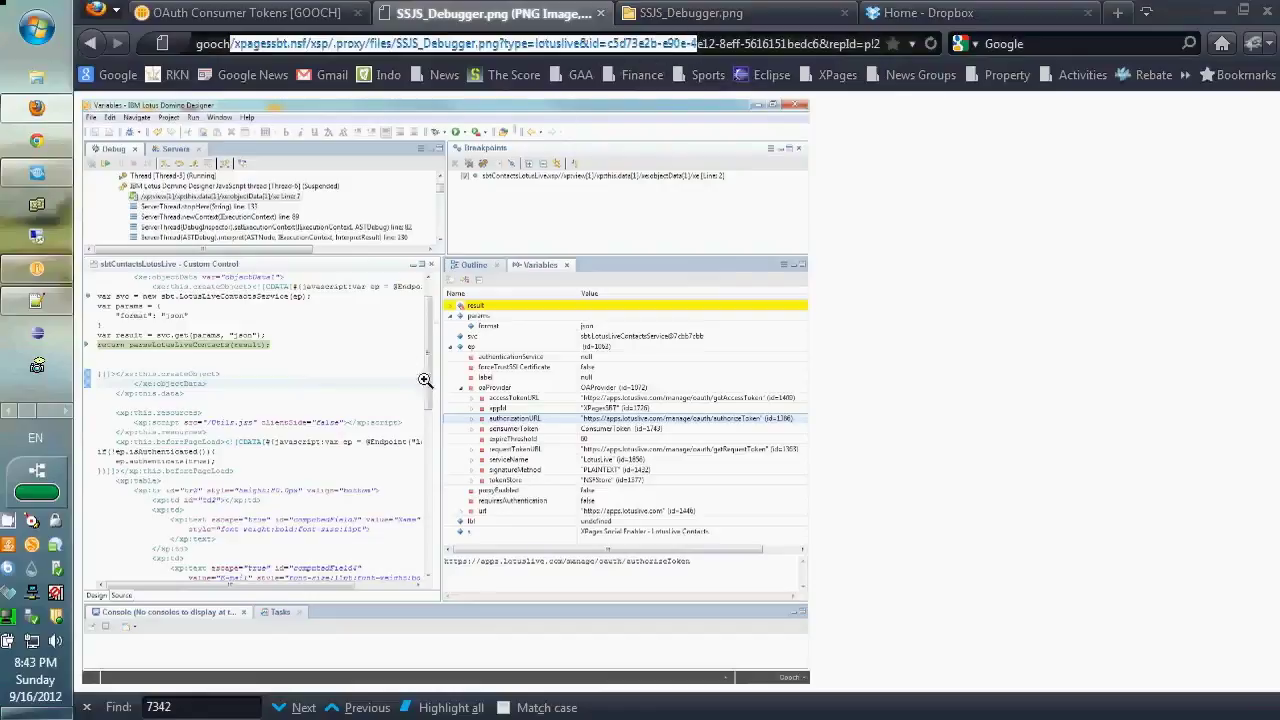
- Go back to the demo's LotusLive files page, refresh the list and mark SSJS_Debugger.png for selection
left_click(92, 43)
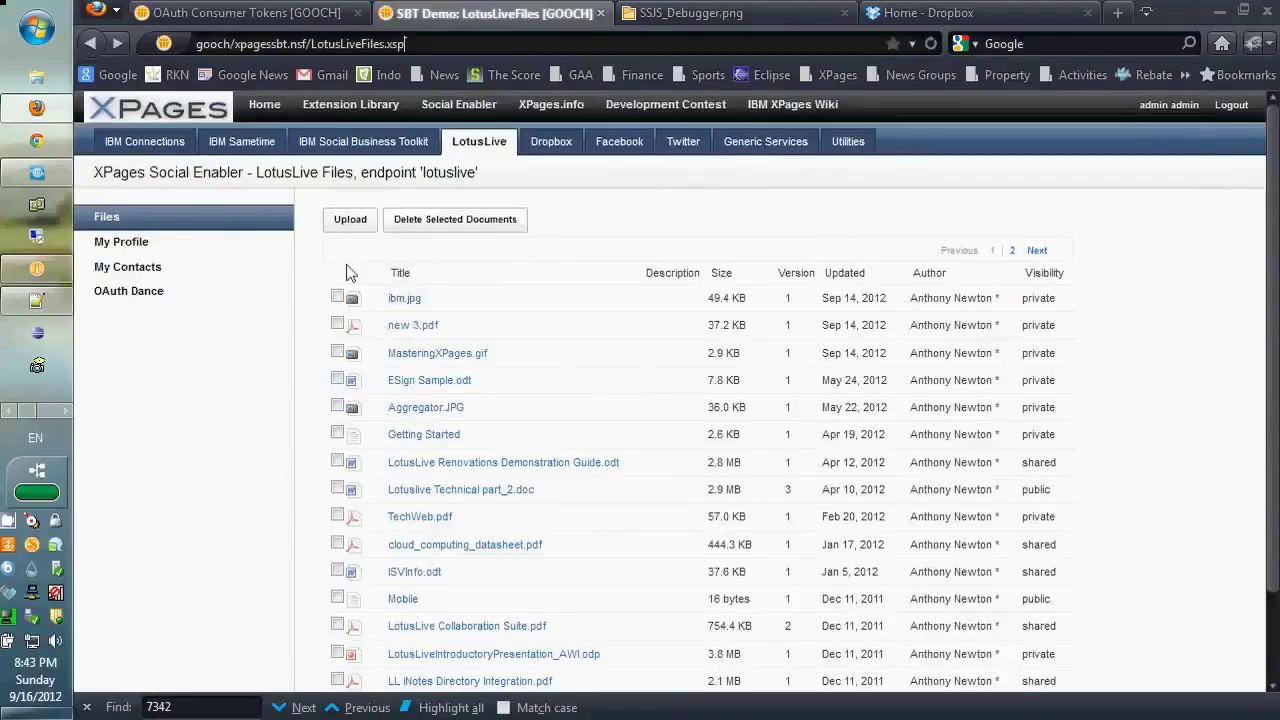
left_click(101, 226)
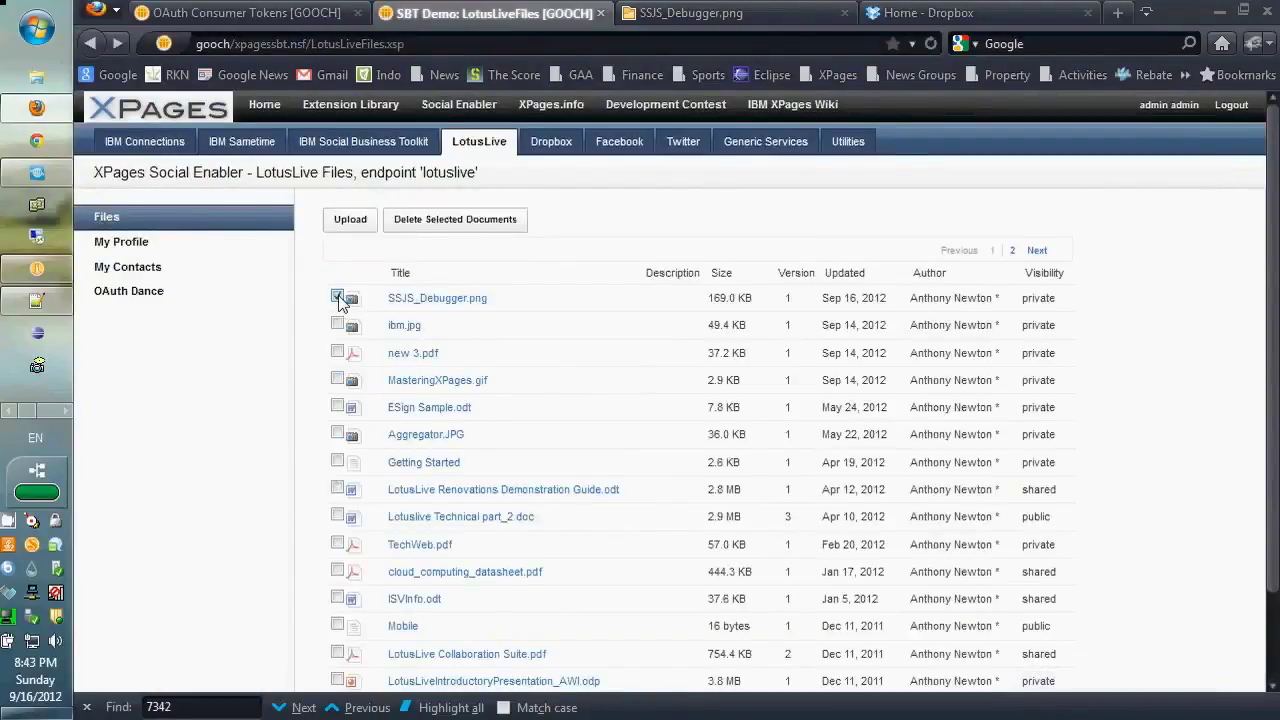
left_click(338, 298)
- View the demo's LotusLive My Profile page and look through its My Contacts page
left_click(136, 248)
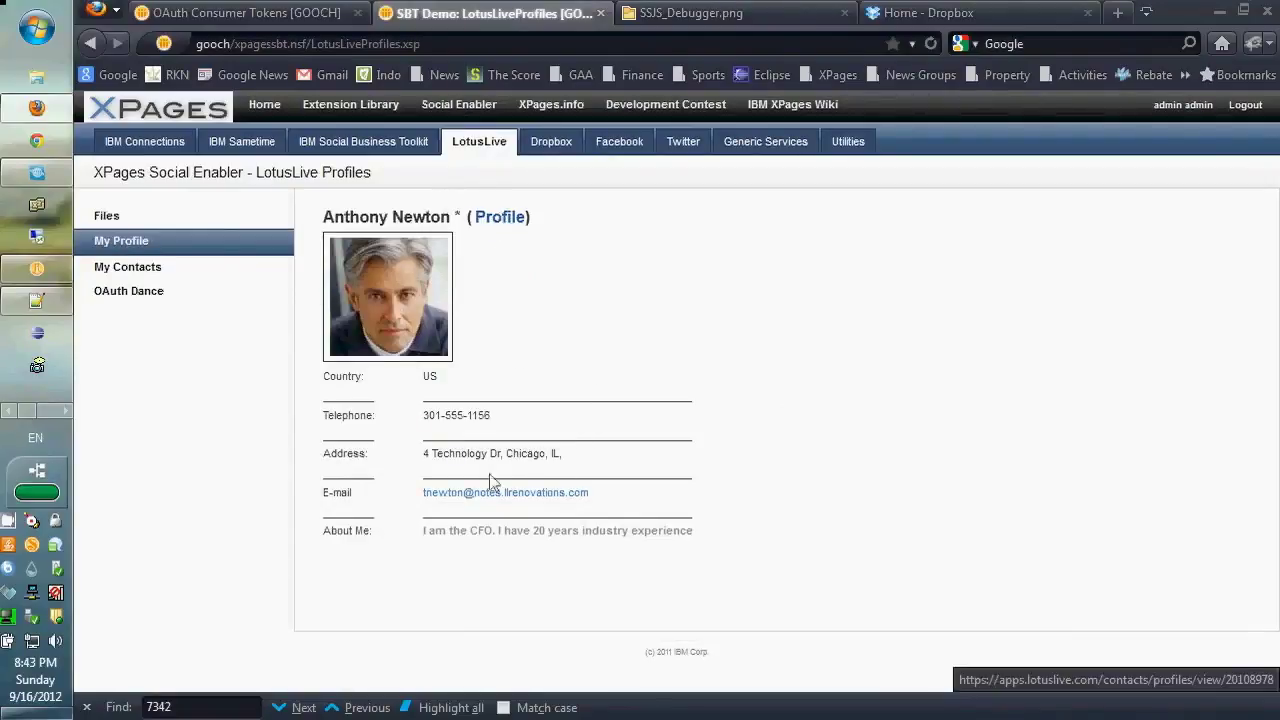
left_click(122, 267)
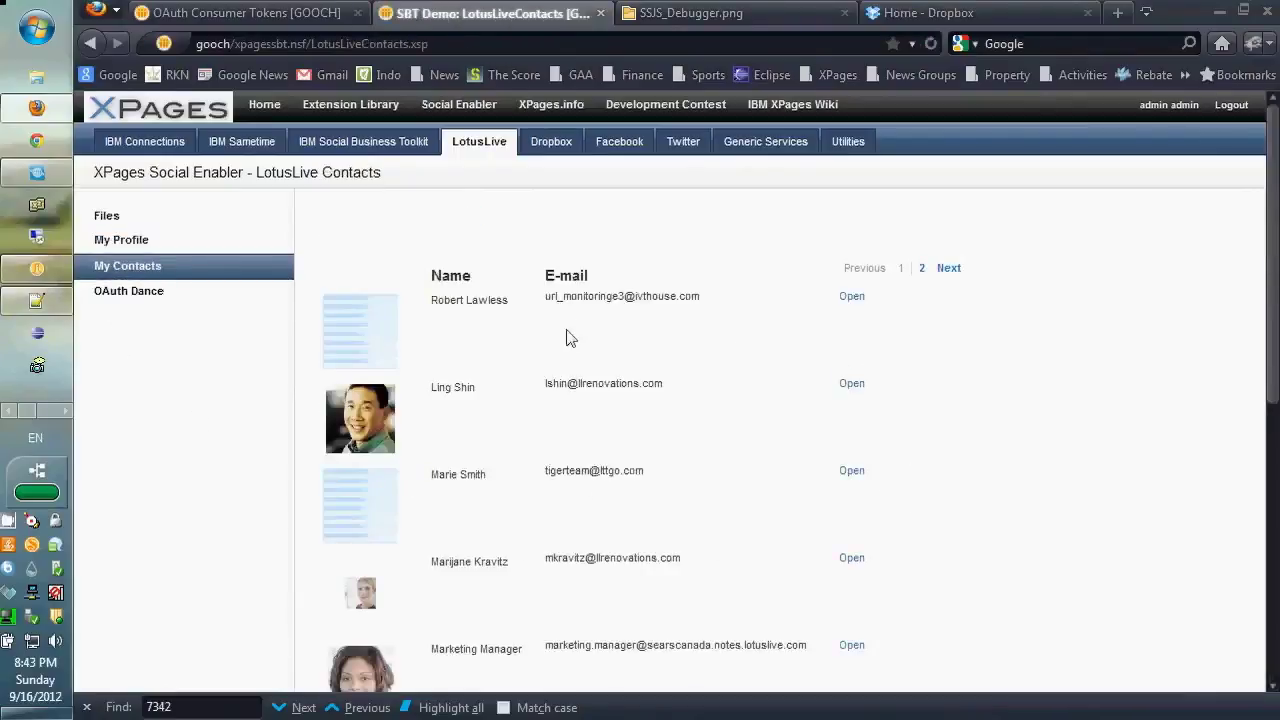
scroll(575, 350, "down", 3)
scroll(575, 355, "up", 3)
- Switch to the LotusLive site and open the account's own profile page for comparison
left_click(684, 18)
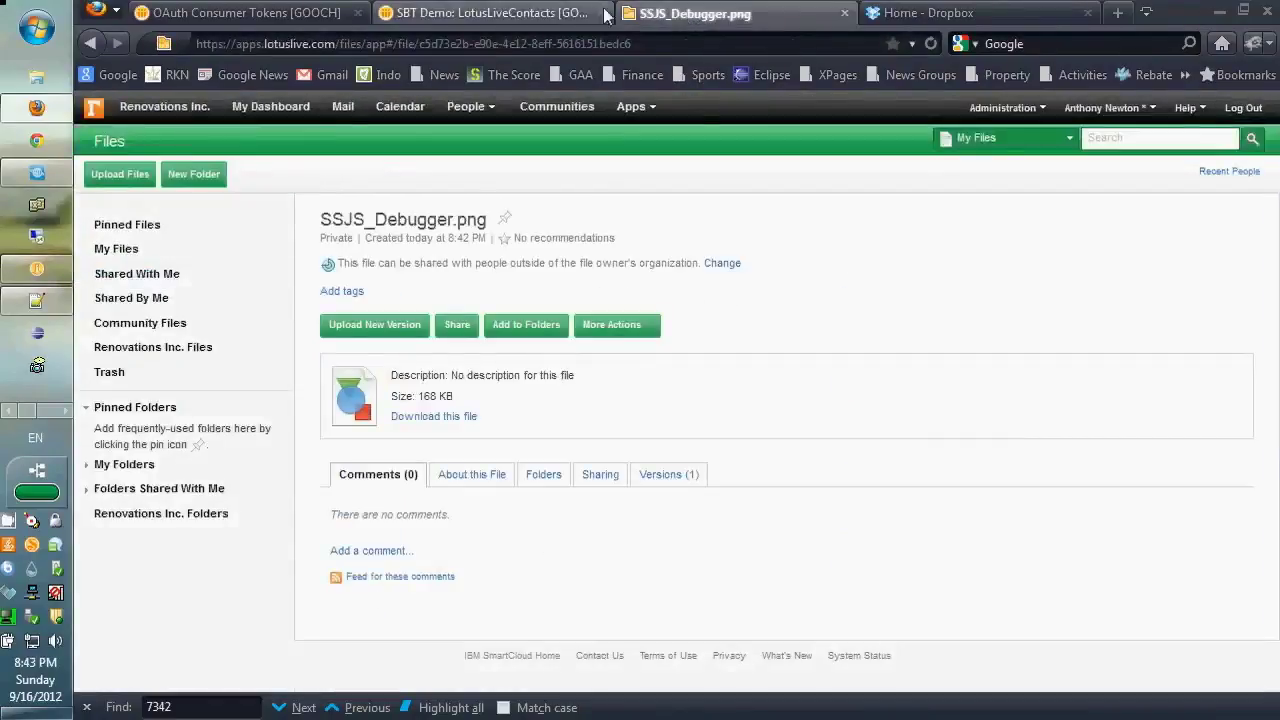
left_click(636, 107)
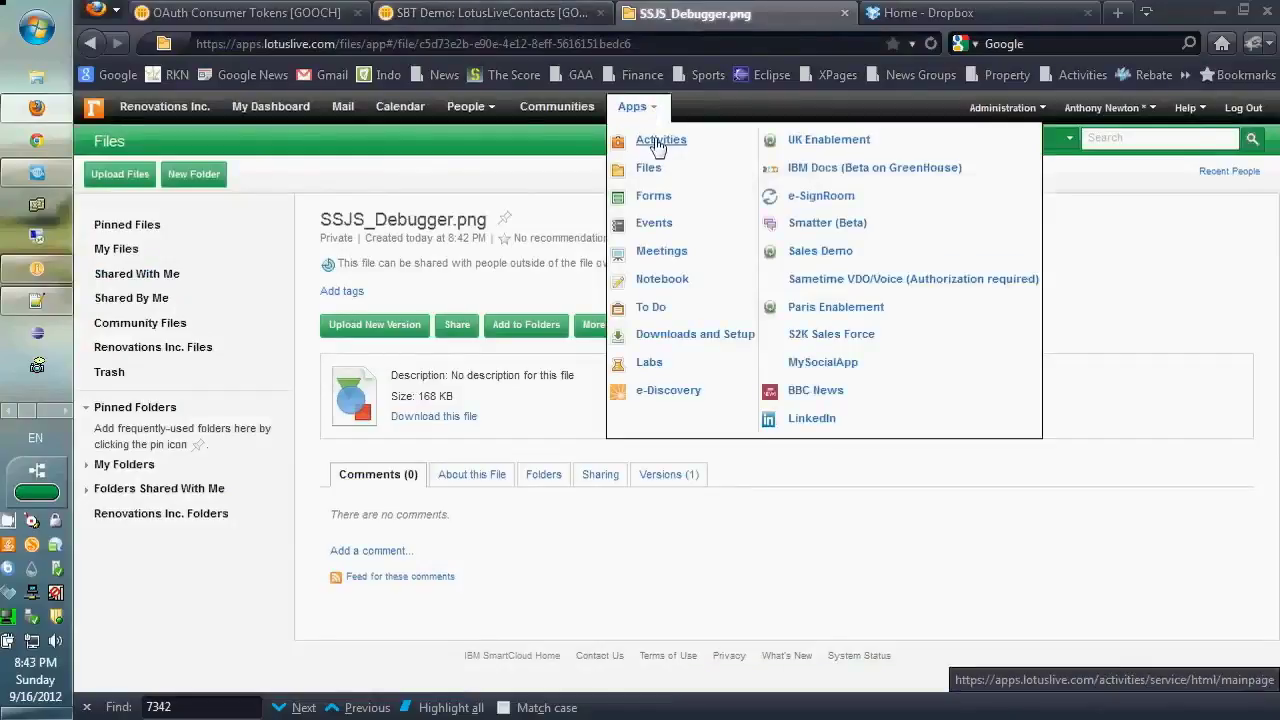
left_click(488, 109)
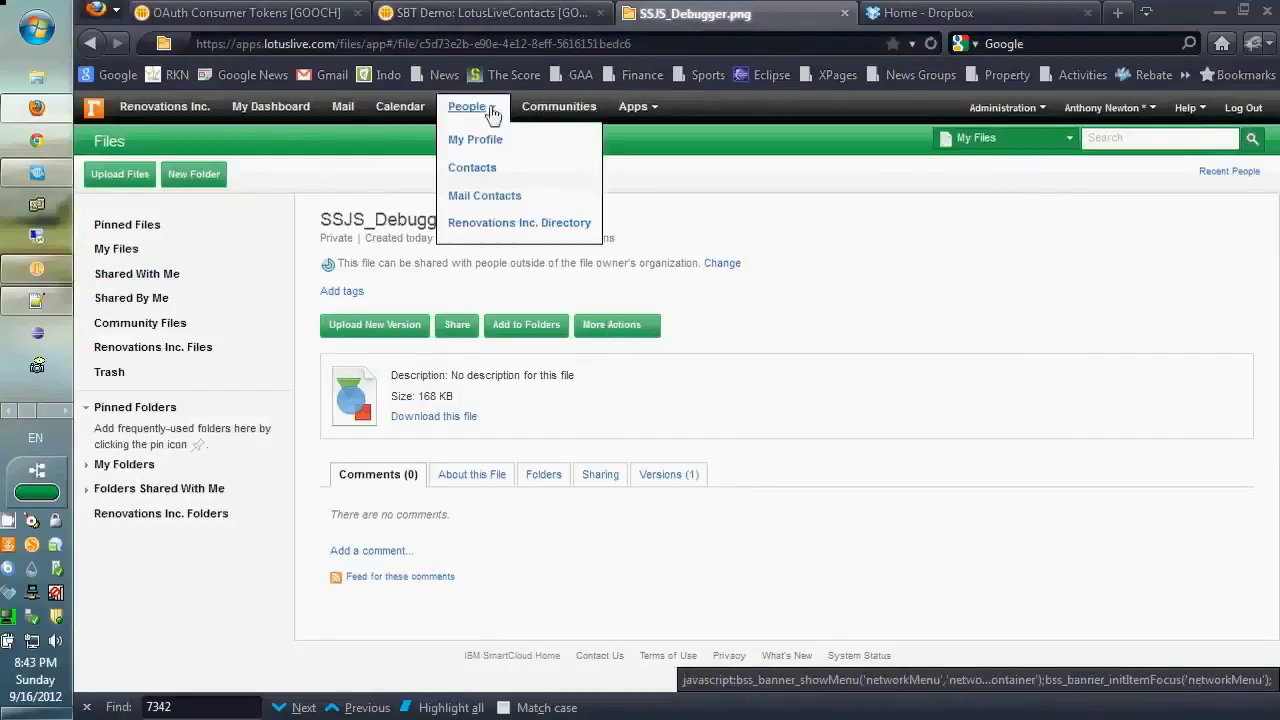
left_click(470, 140)
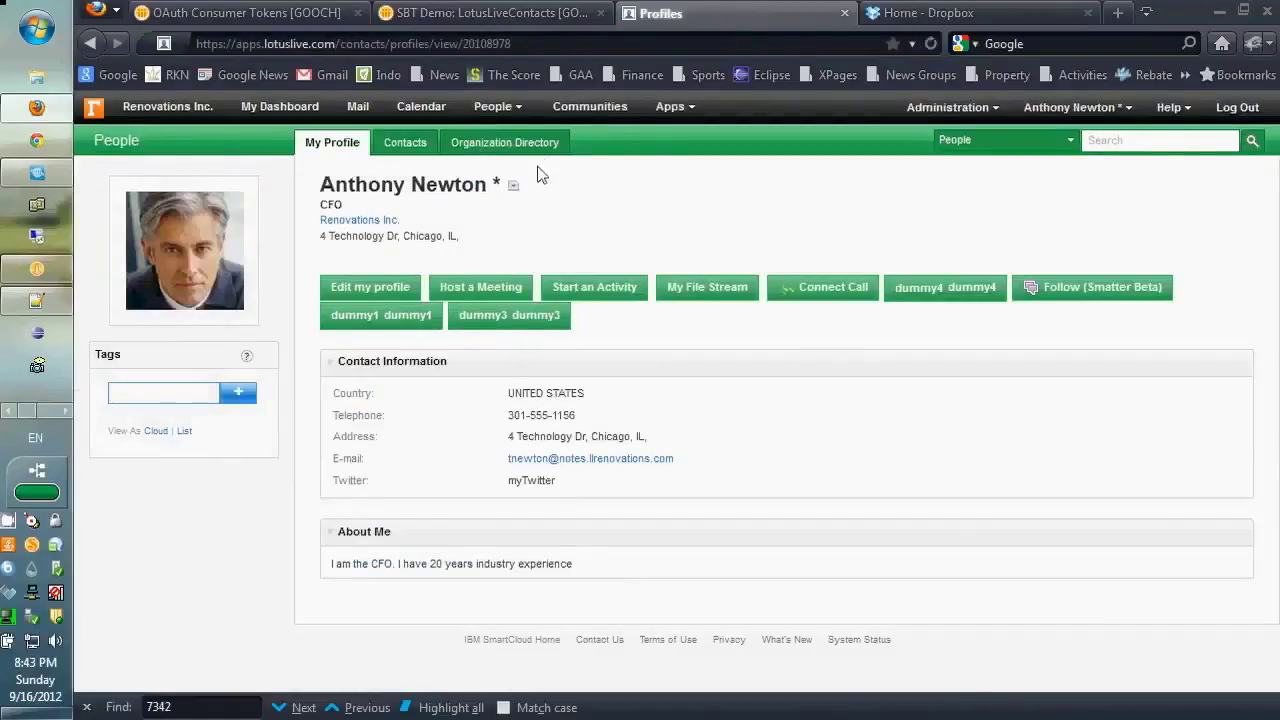
- Open the Contacts page on the LotusLive site and look through the contact list
left_click(493, 106)
left_click(503, 169)
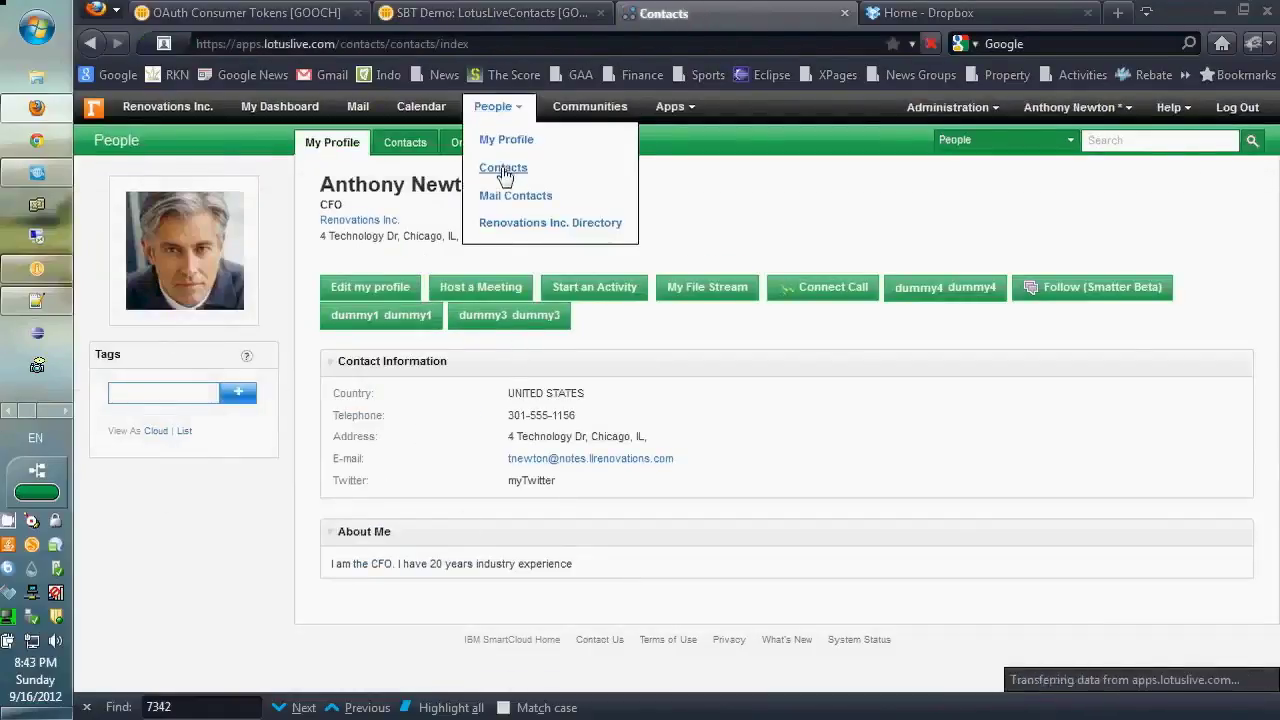
scroll(708, 430, "down", 3)
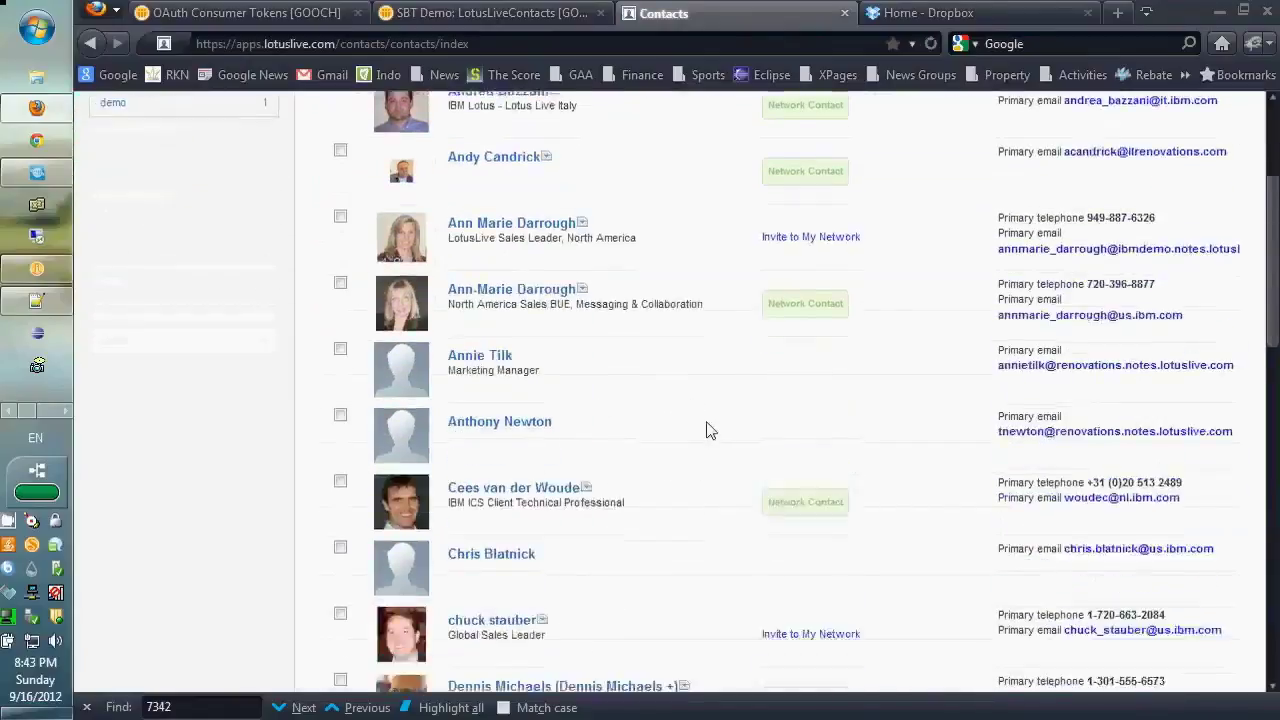
scroll(708, 430, "down", 10)
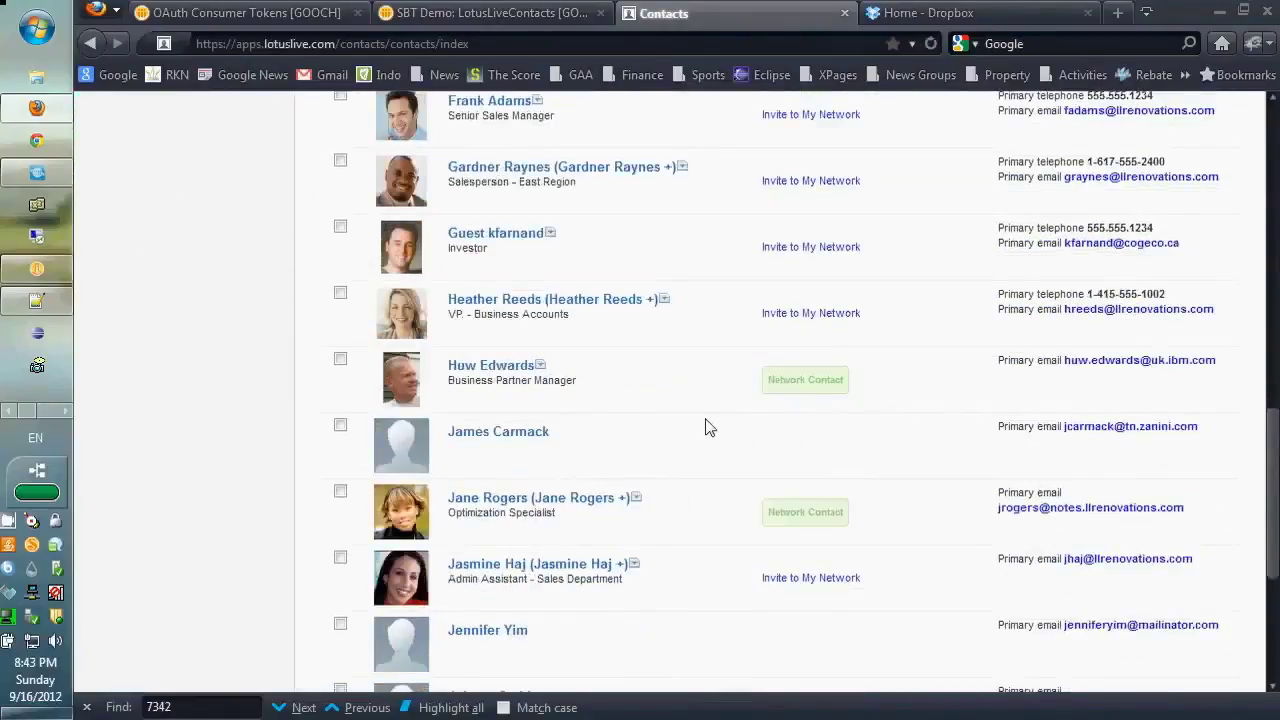
scroll(708, 428, "down", 4)
scroll(708, 428, "up", 12)
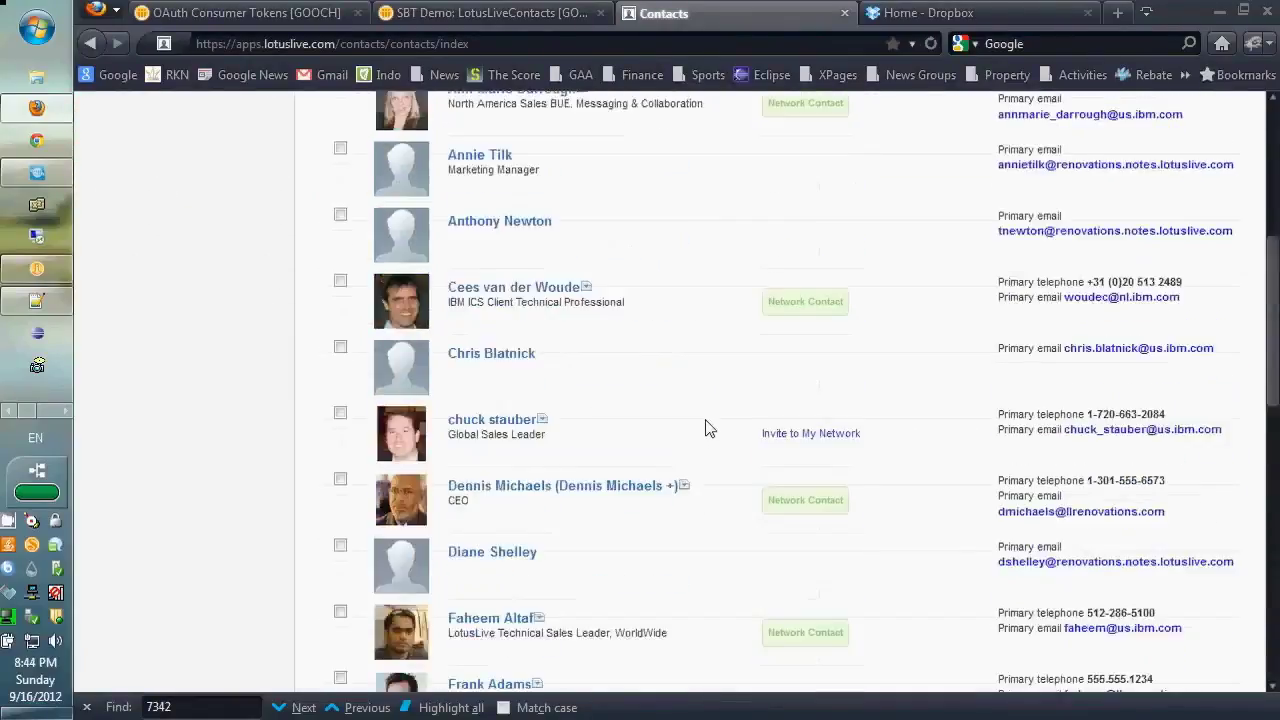
- Return to the demo's LotusLive My Contacts page and look through its contact list for comparison with the LotusLive site
scroll(708, 430, "up", 6)
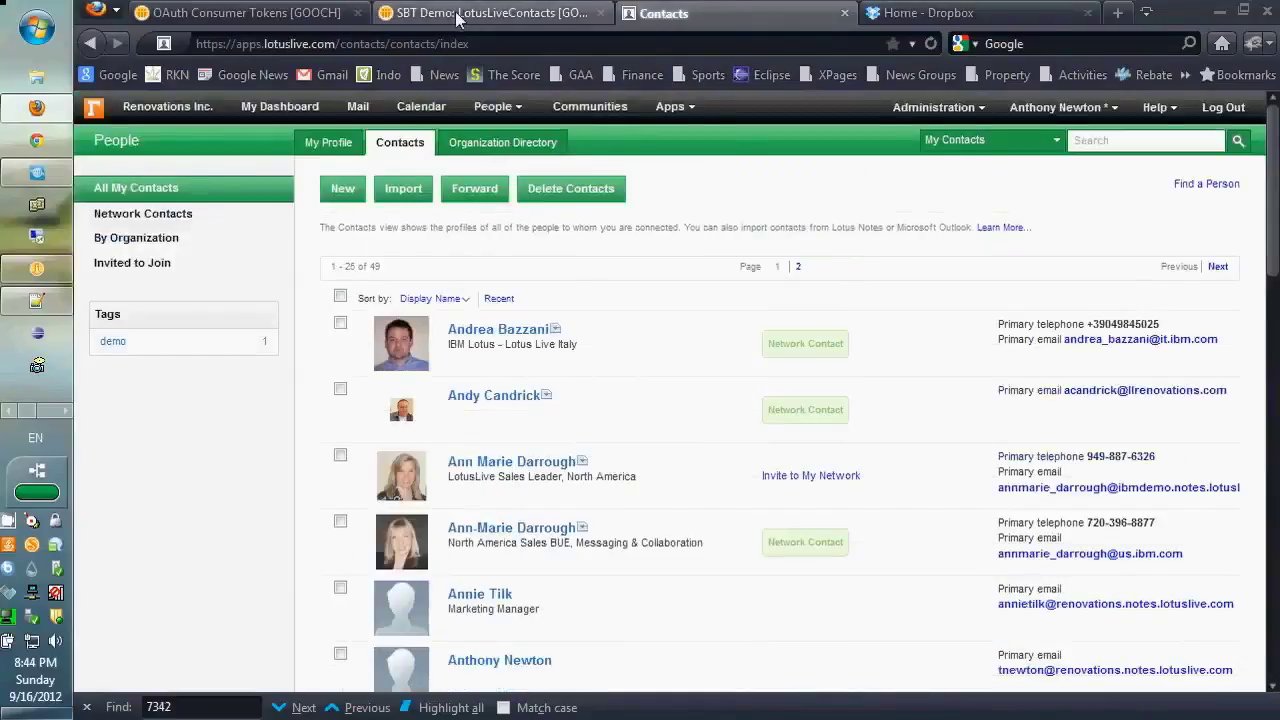
left_click(457, 14)
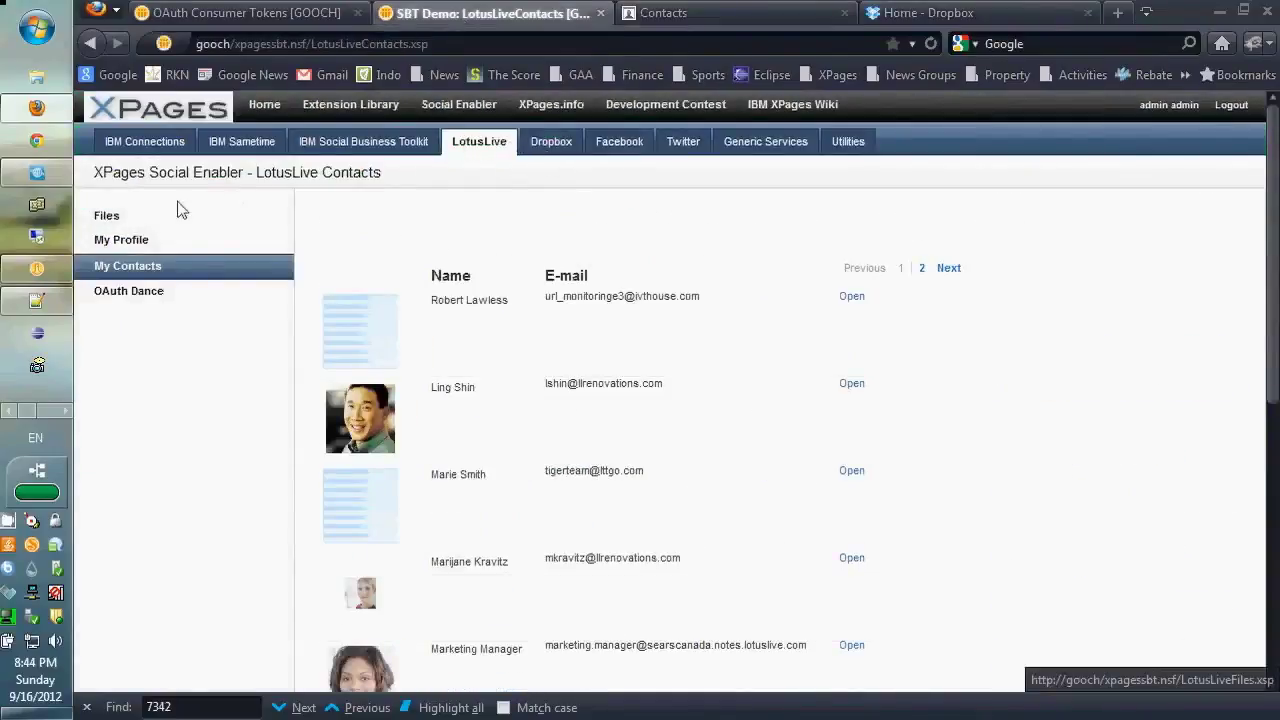
scroll(704, 343, "down", 5)
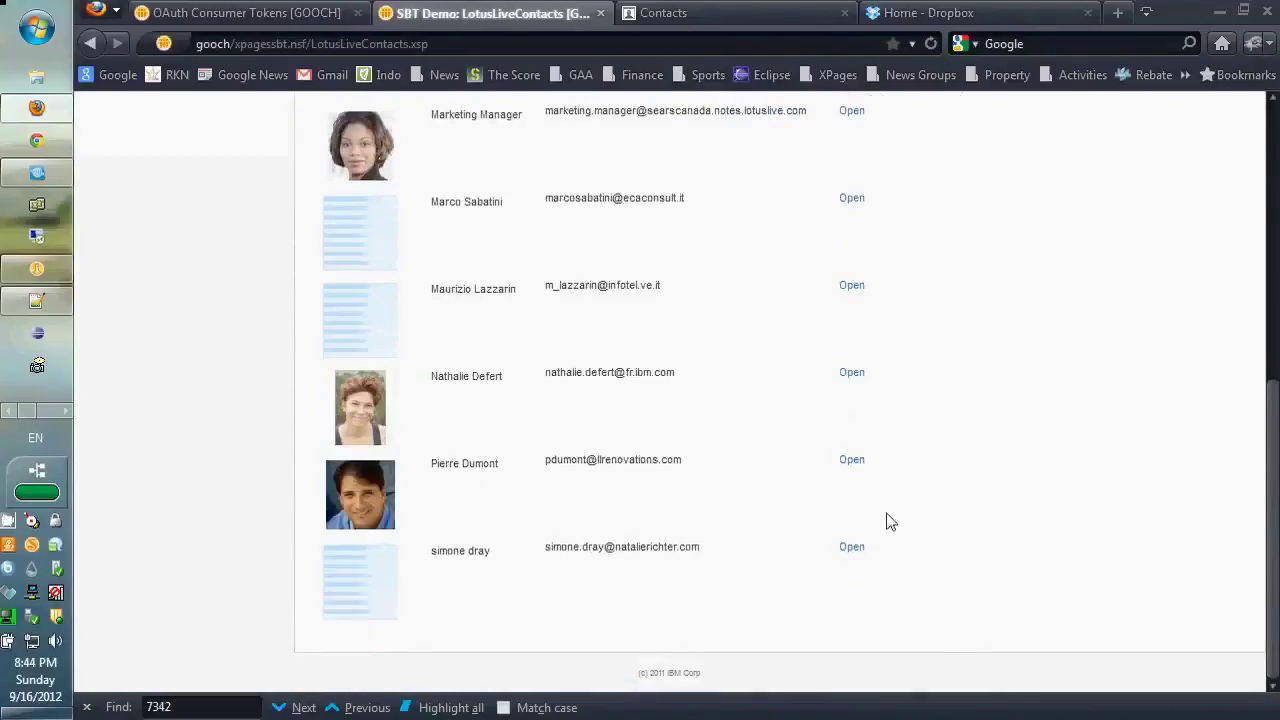
scroll(886, 520, "up", 5)
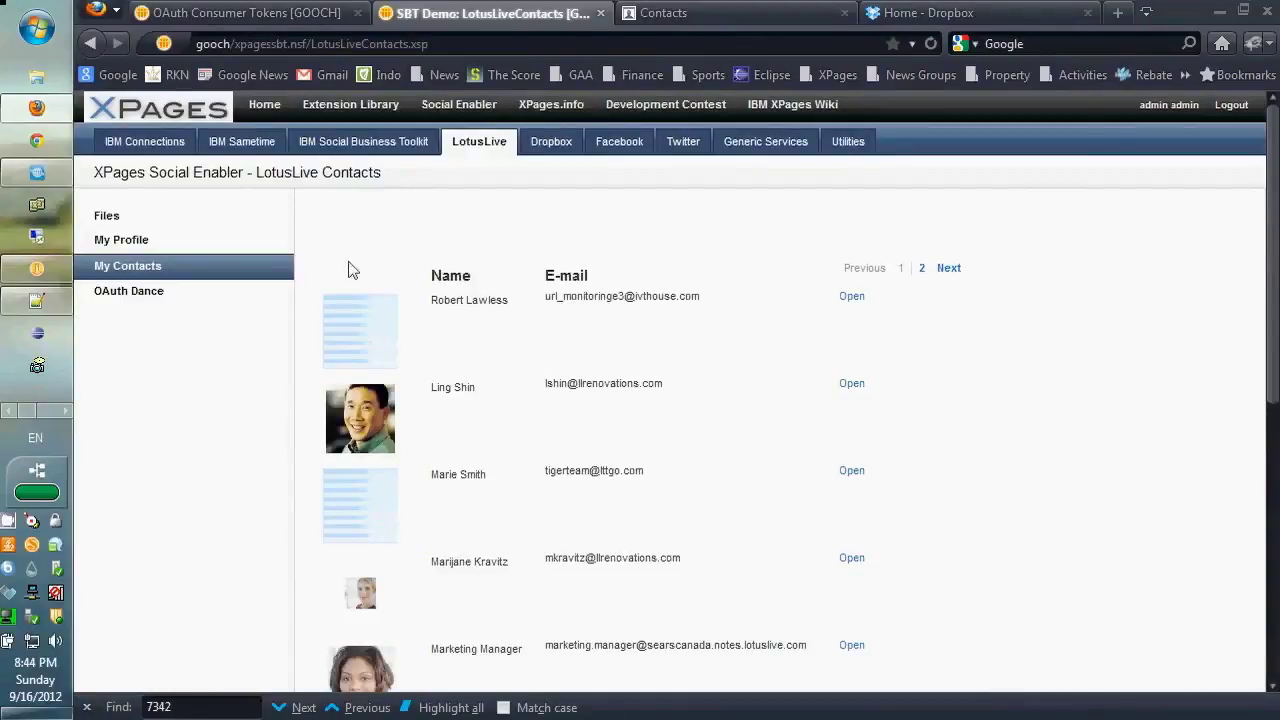
- Open the demo's Dropbox files page and upload SSJS_Debugger.png from the Pictures library to the root folder
left_click(555, 148)
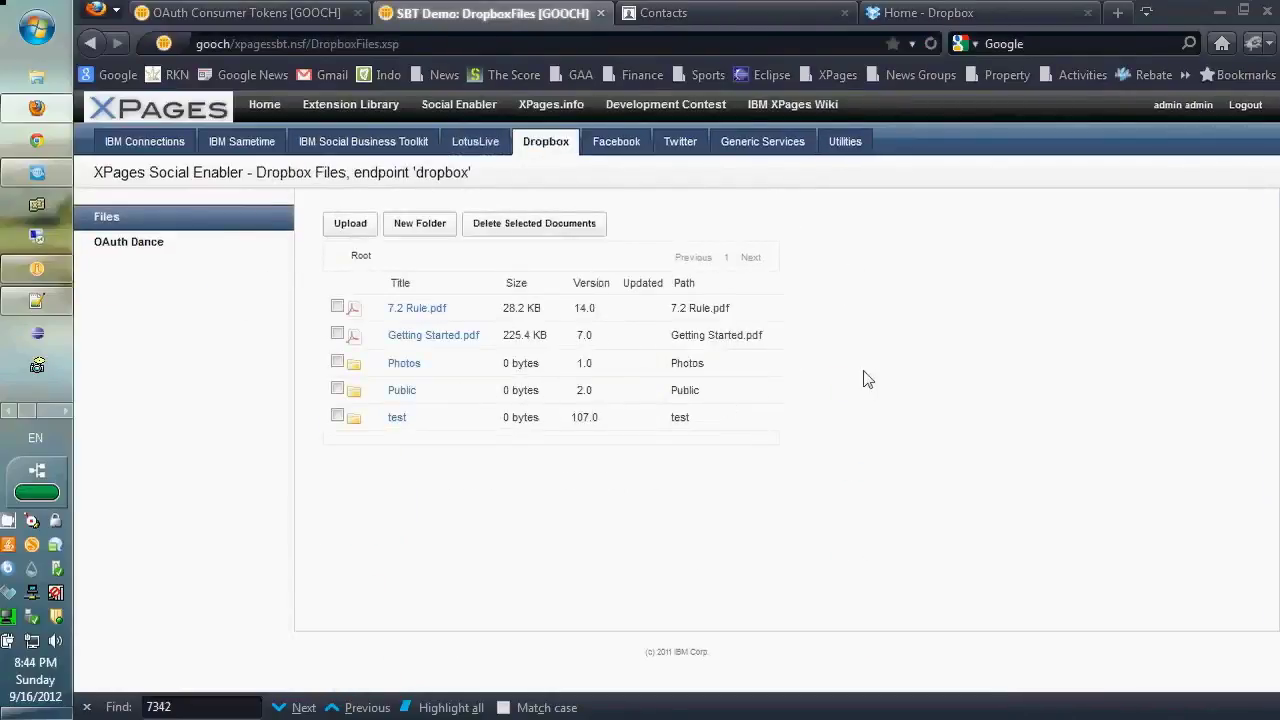
left_click(428, 46)
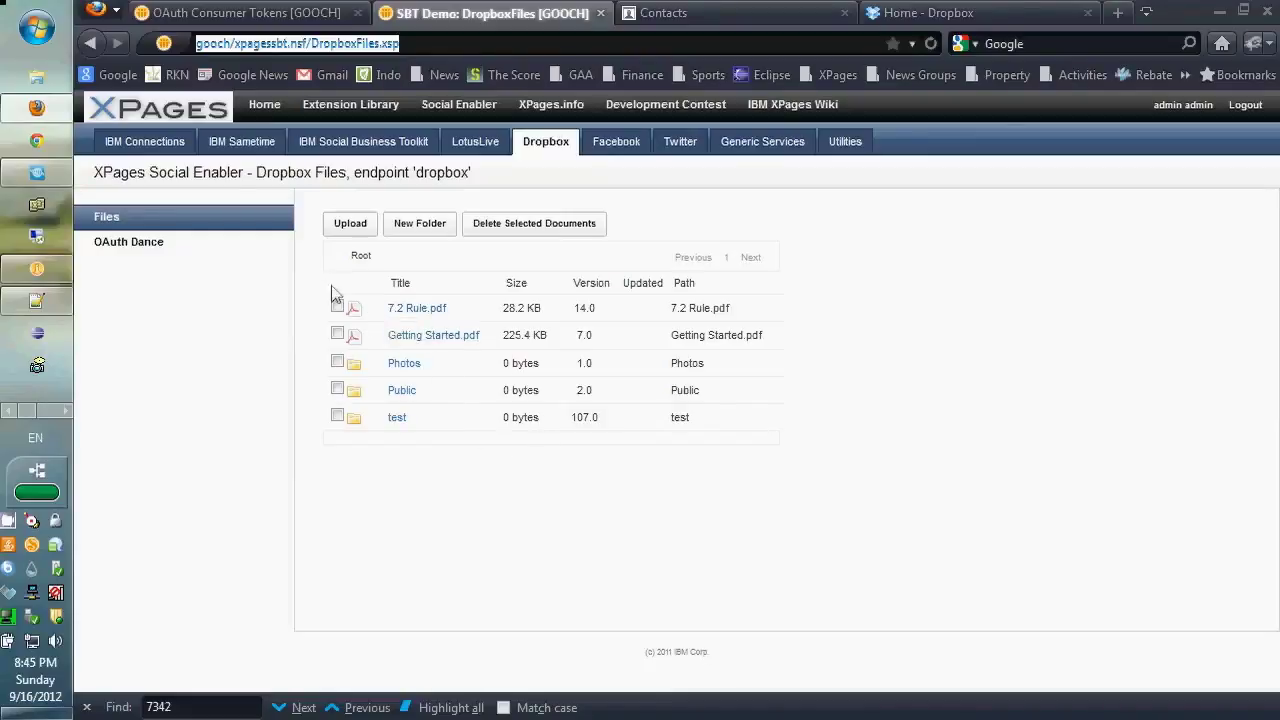
left_click(347, 225)
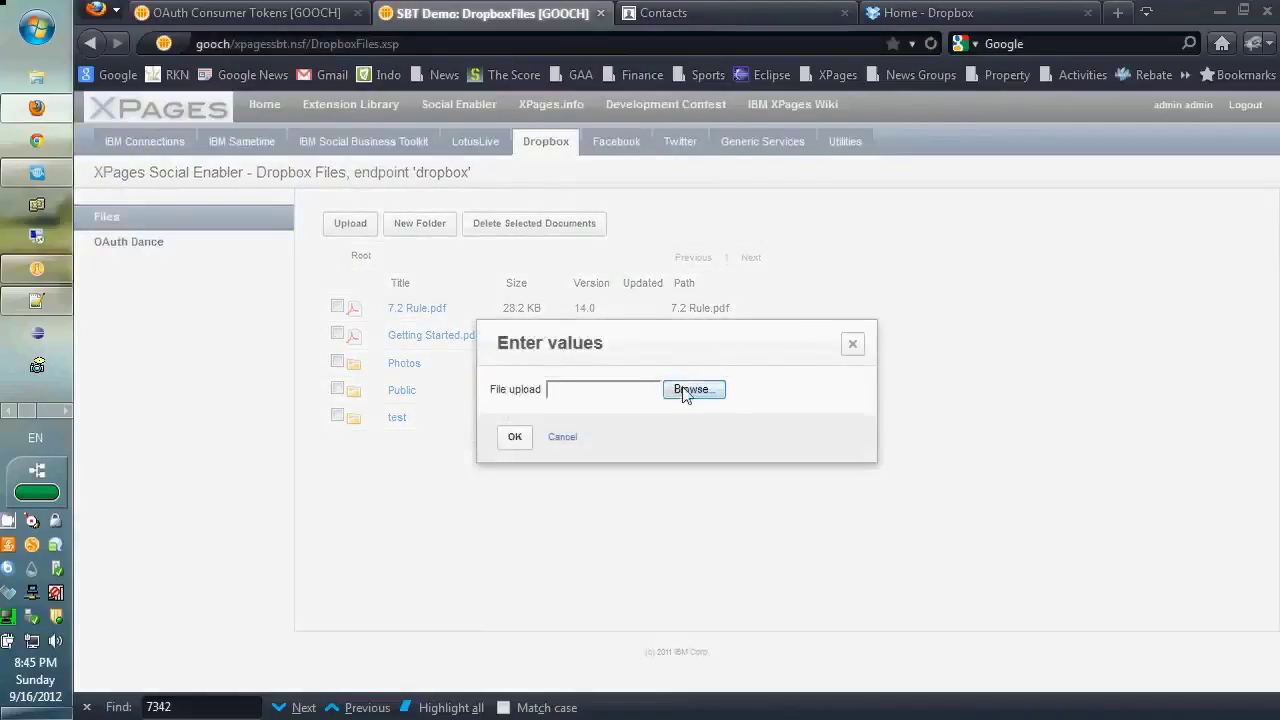
left_click(686, 393)
left_click(296, 430)
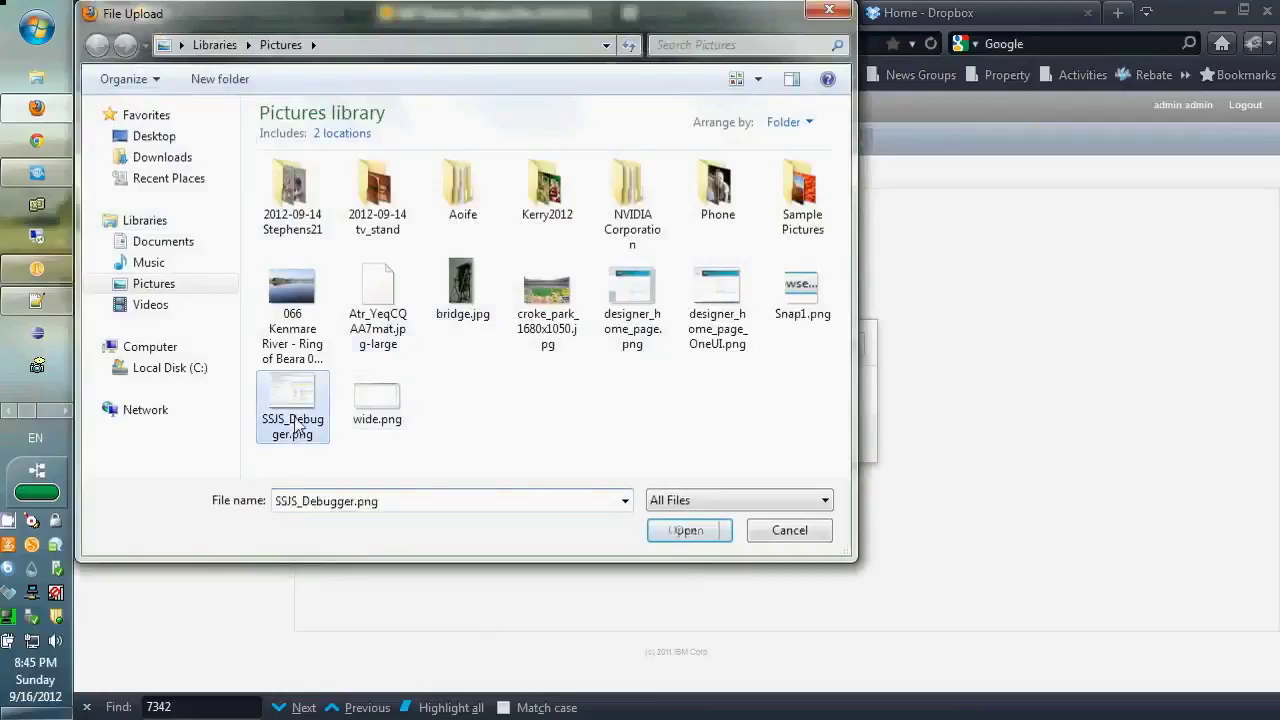
left_click(689, 530)
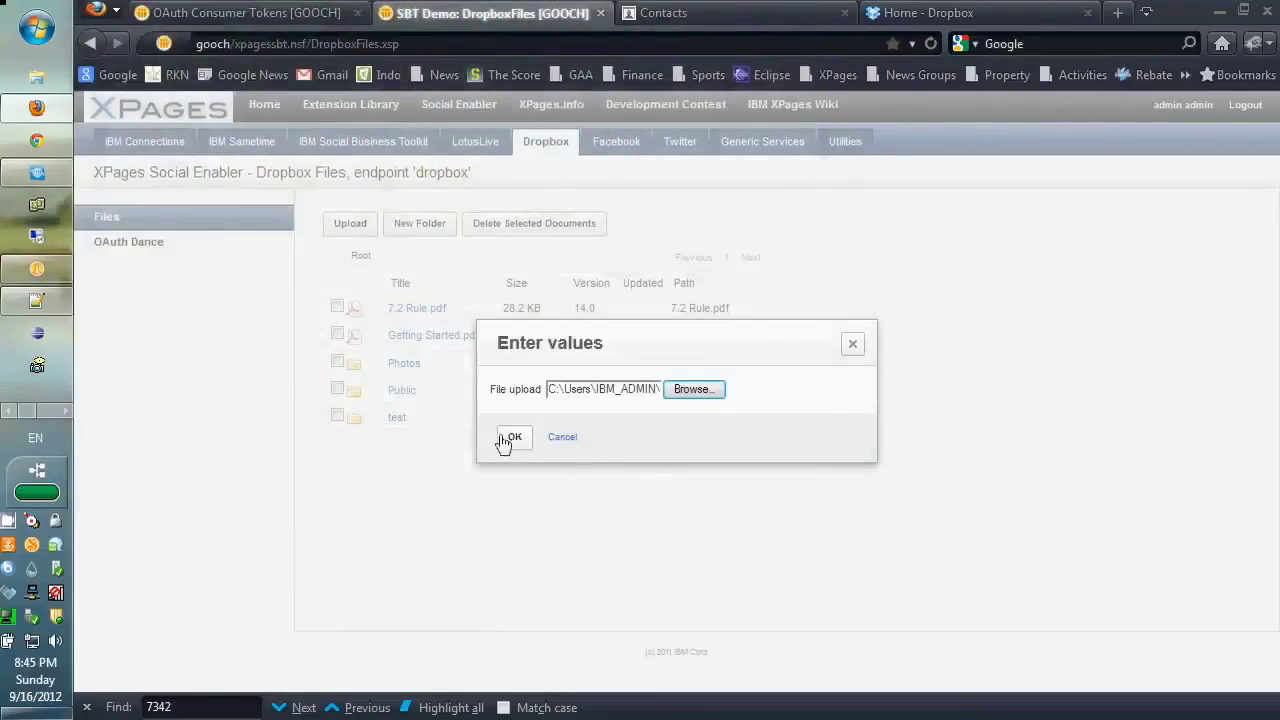
left_click(508, 439)
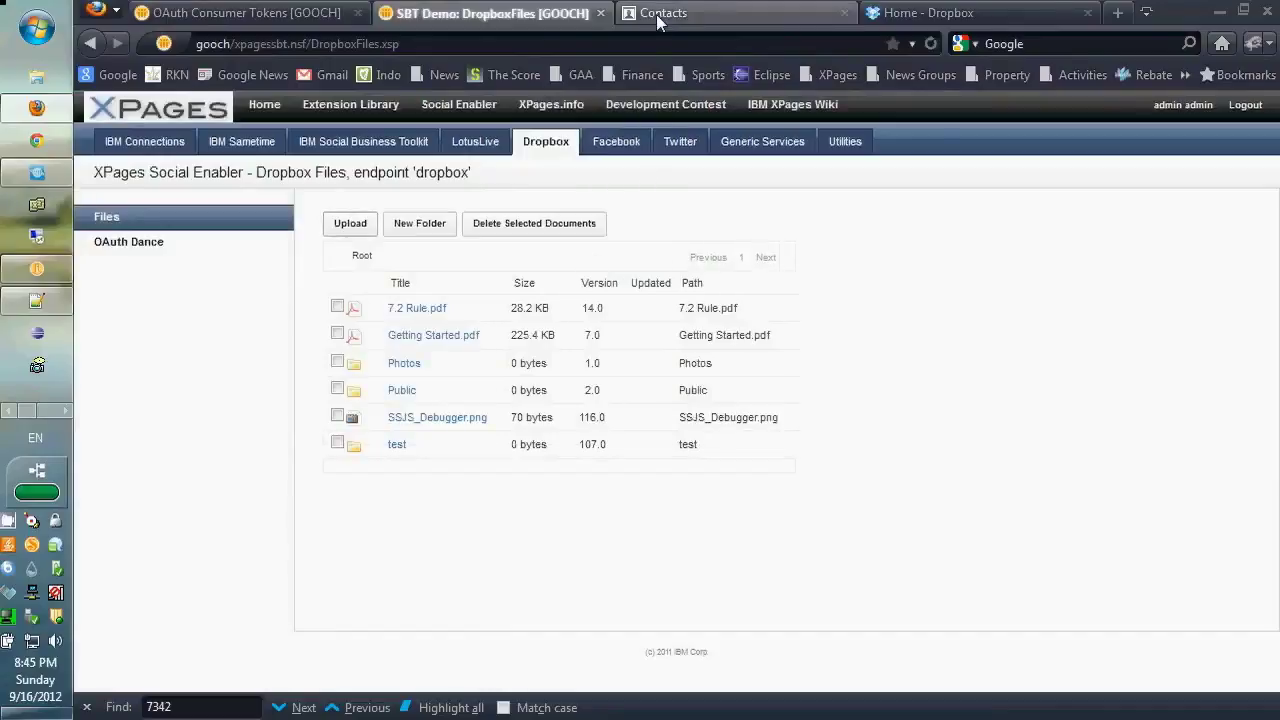
- Check the file list on the Dropbox site for the uploaded SSJS_Debugger.png, and return to the demo's Dropbox files page
left_click(656, 14)
left_click(917, 13)
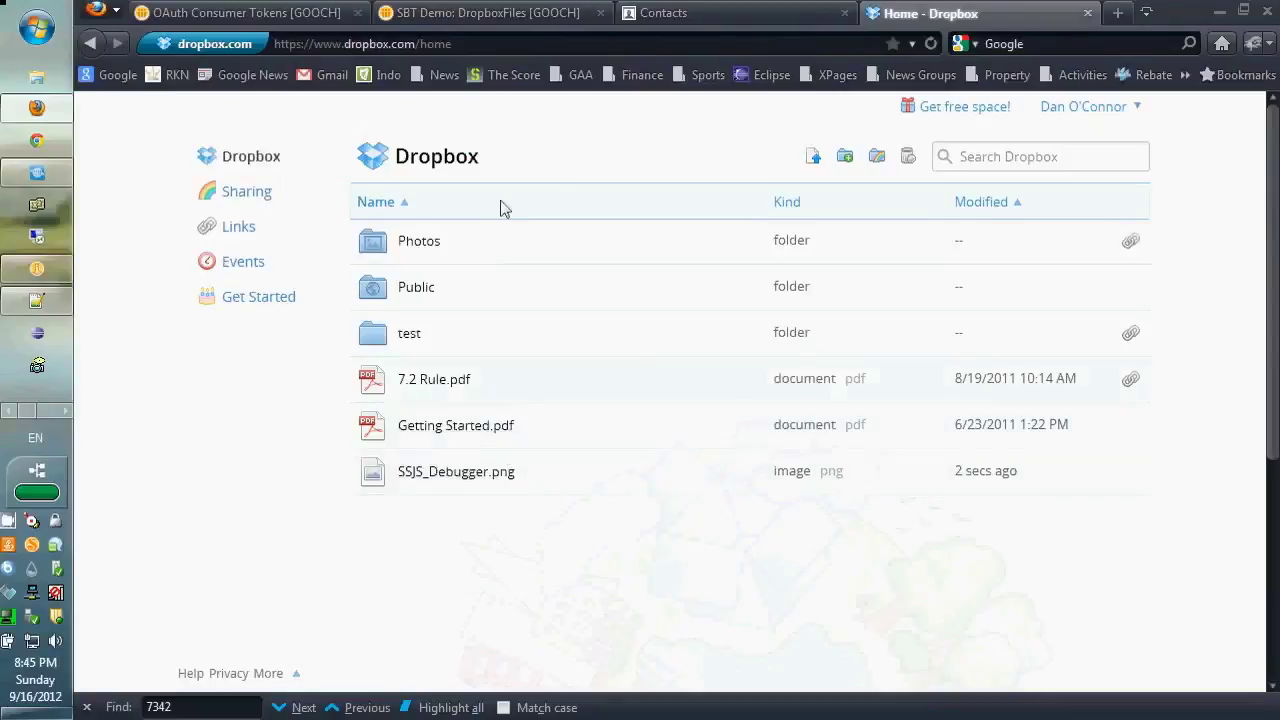
left_click(489, 16)
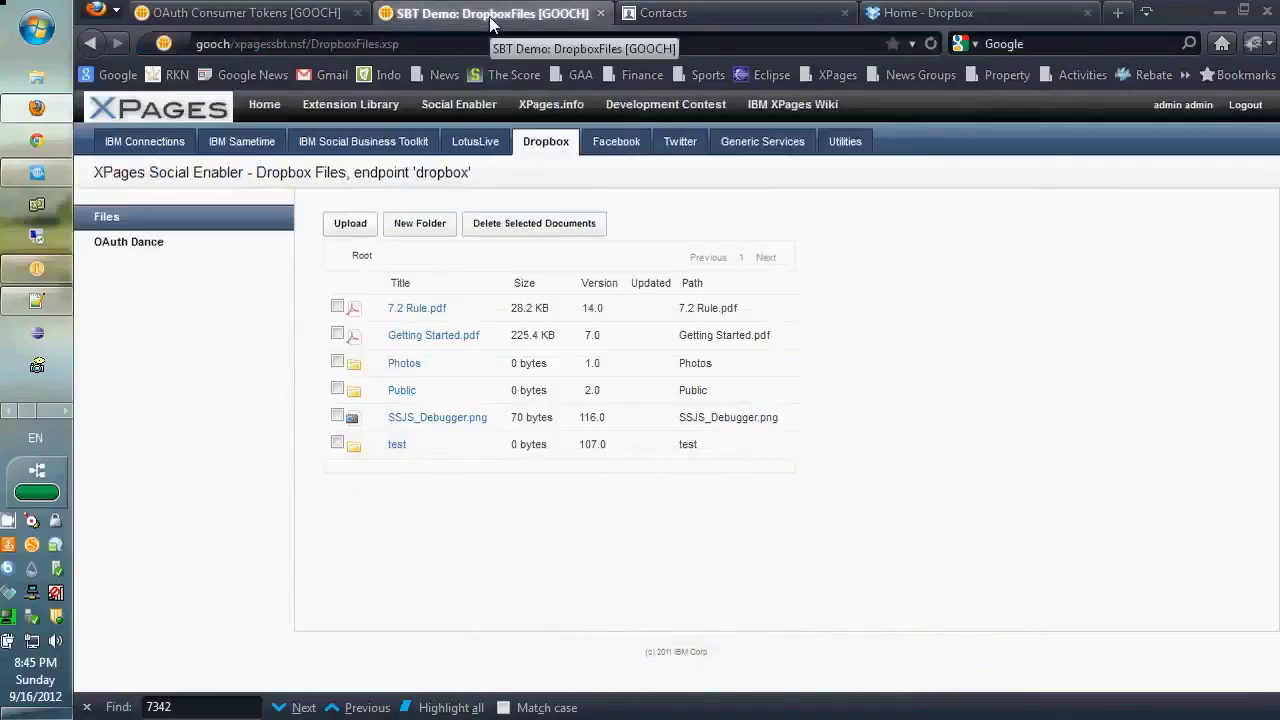
- Browse the Public folder and the Photos > Sample Album > dan folder path in the demo's Dropbox files, and go back to Photos
left_click(401, 394)
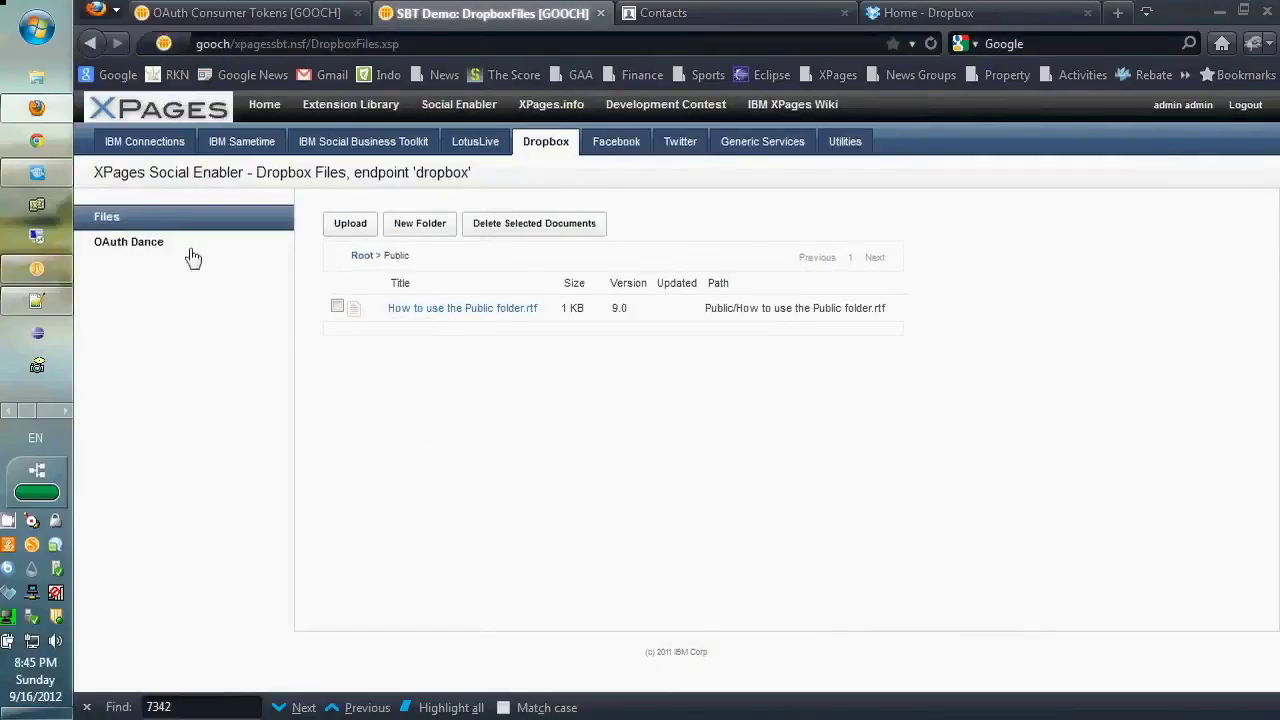
left_click(359, 259)
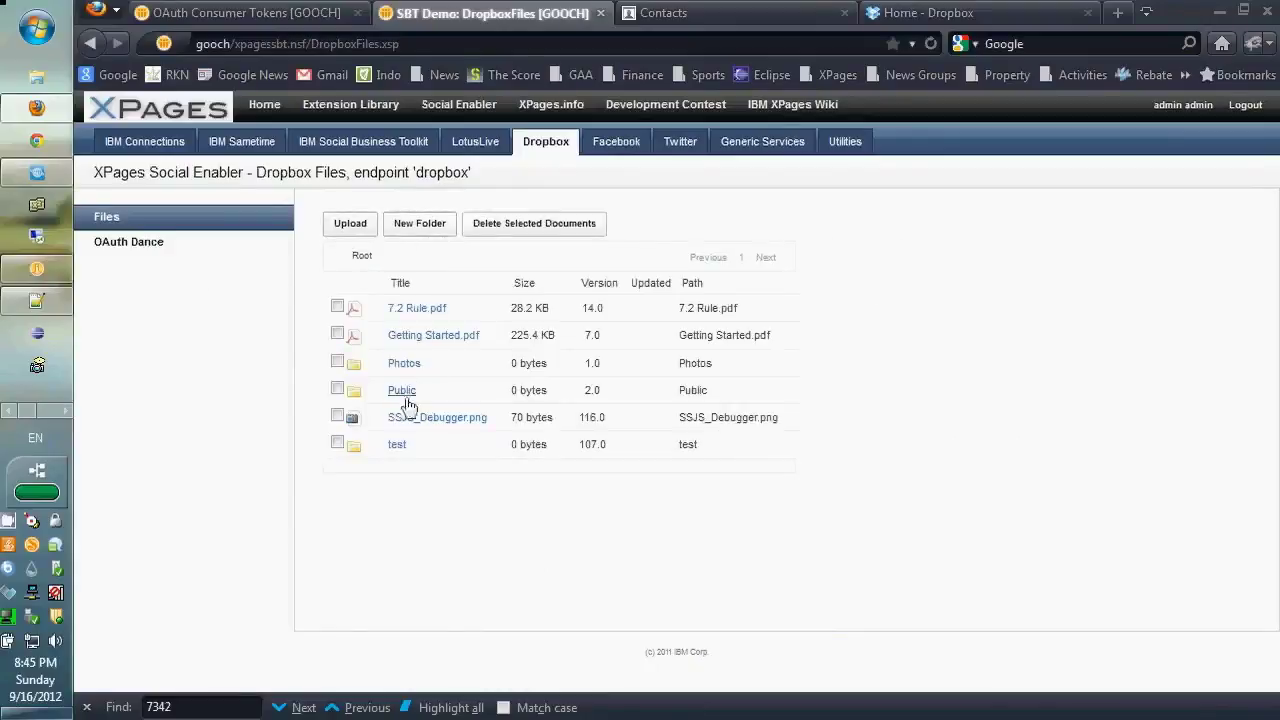
left_click(402, 364)
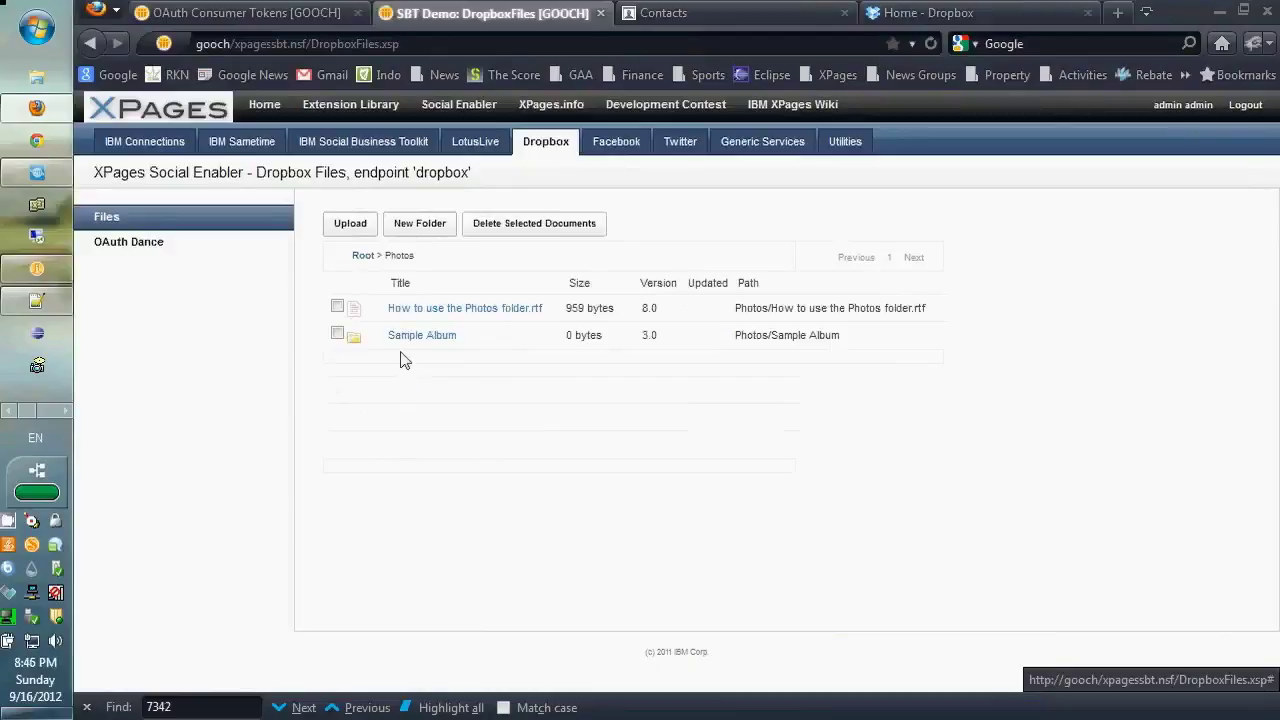
left_click(417, 337)
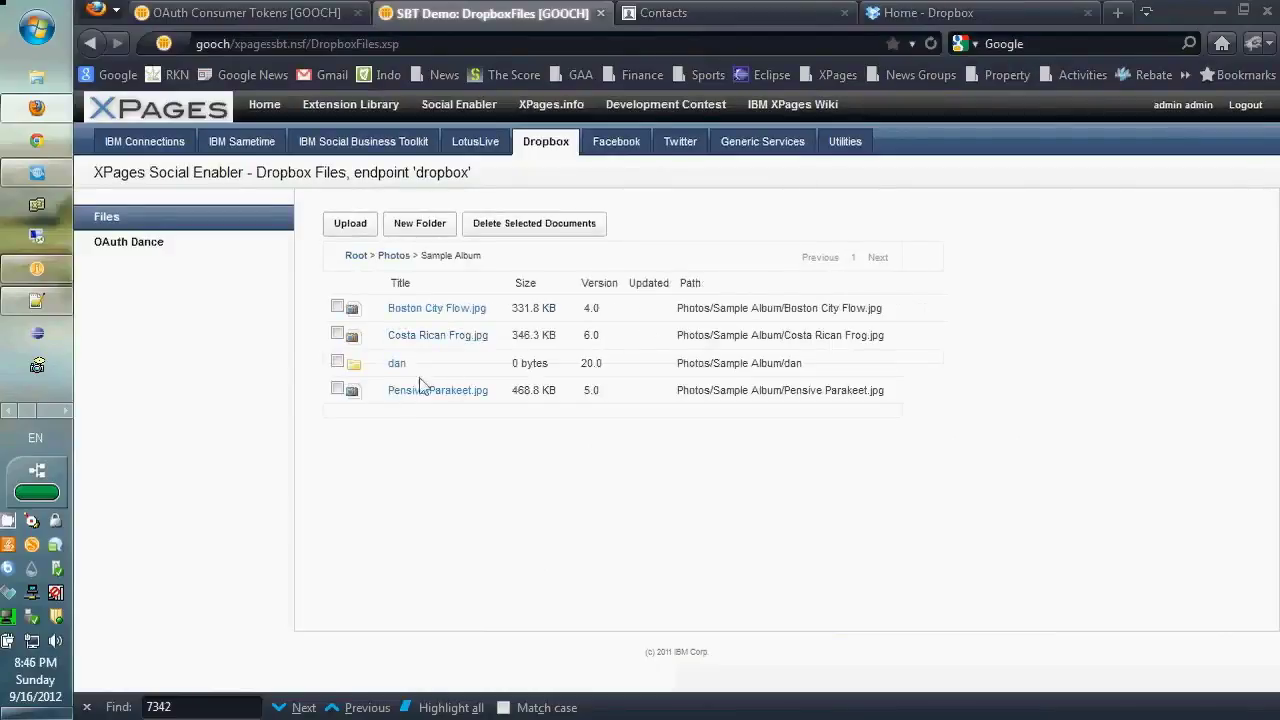
left_click(397, 363)
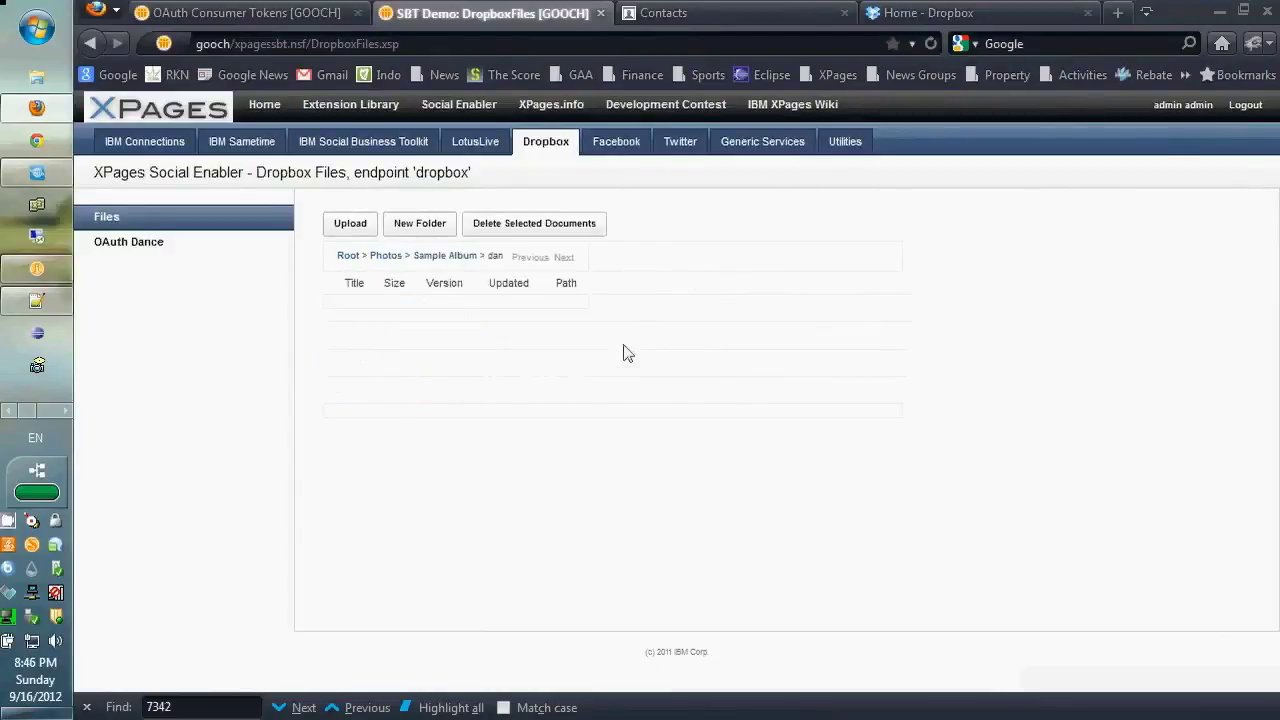
left_click(390, 258)
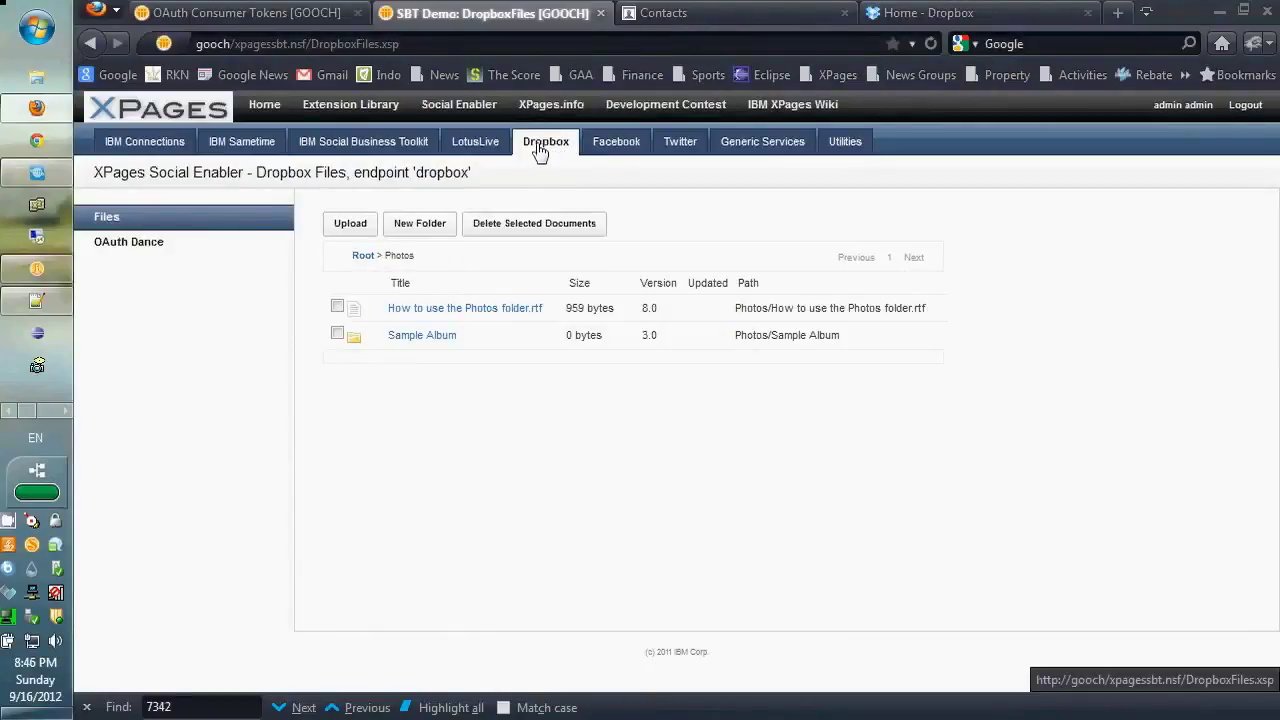
- Open the demo's Twitter page, and view the WebSecurityStore's blank application token form with its consumer key and secret fields before cancelling it
left_click(680, 145)
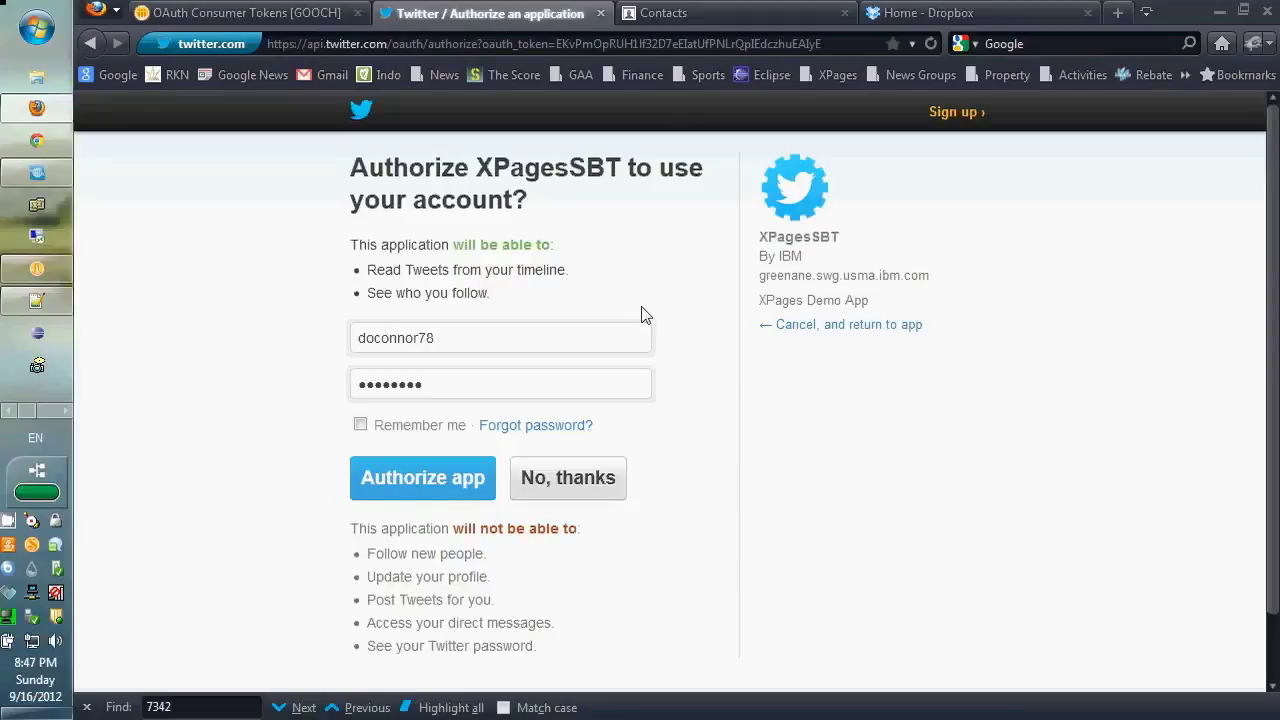
left_click(285, 24)
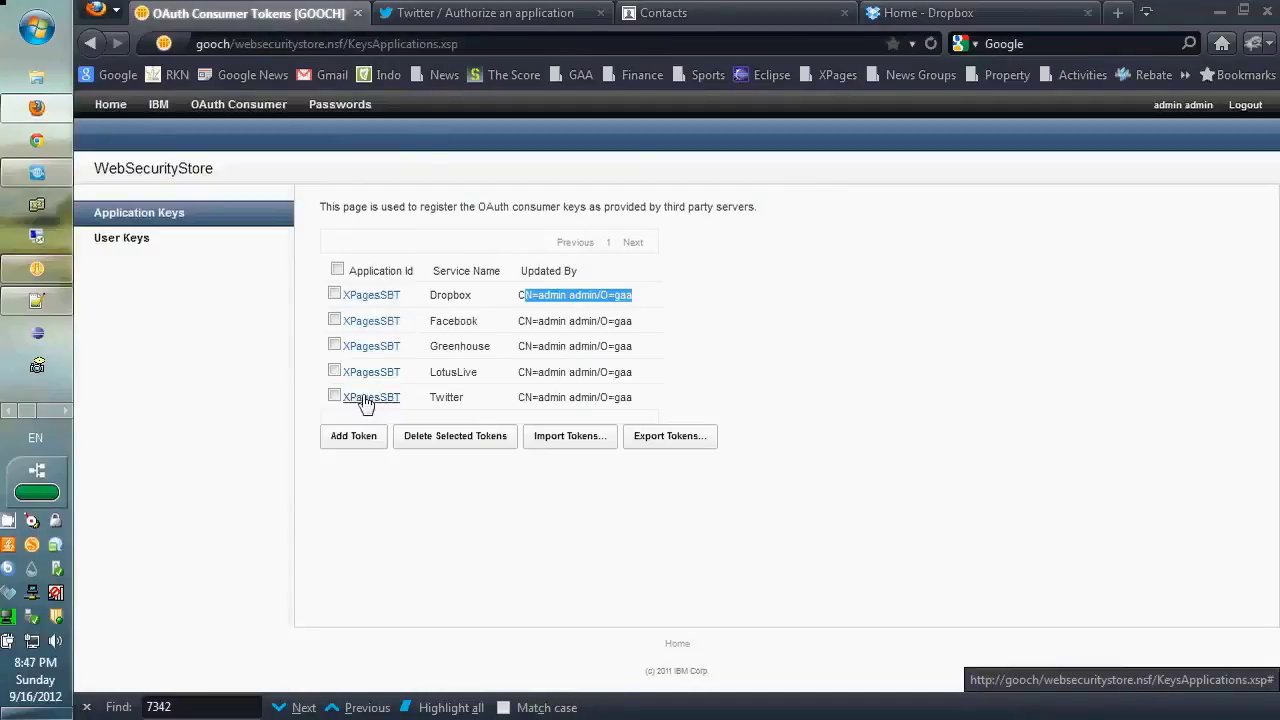
left_click(355, 440)
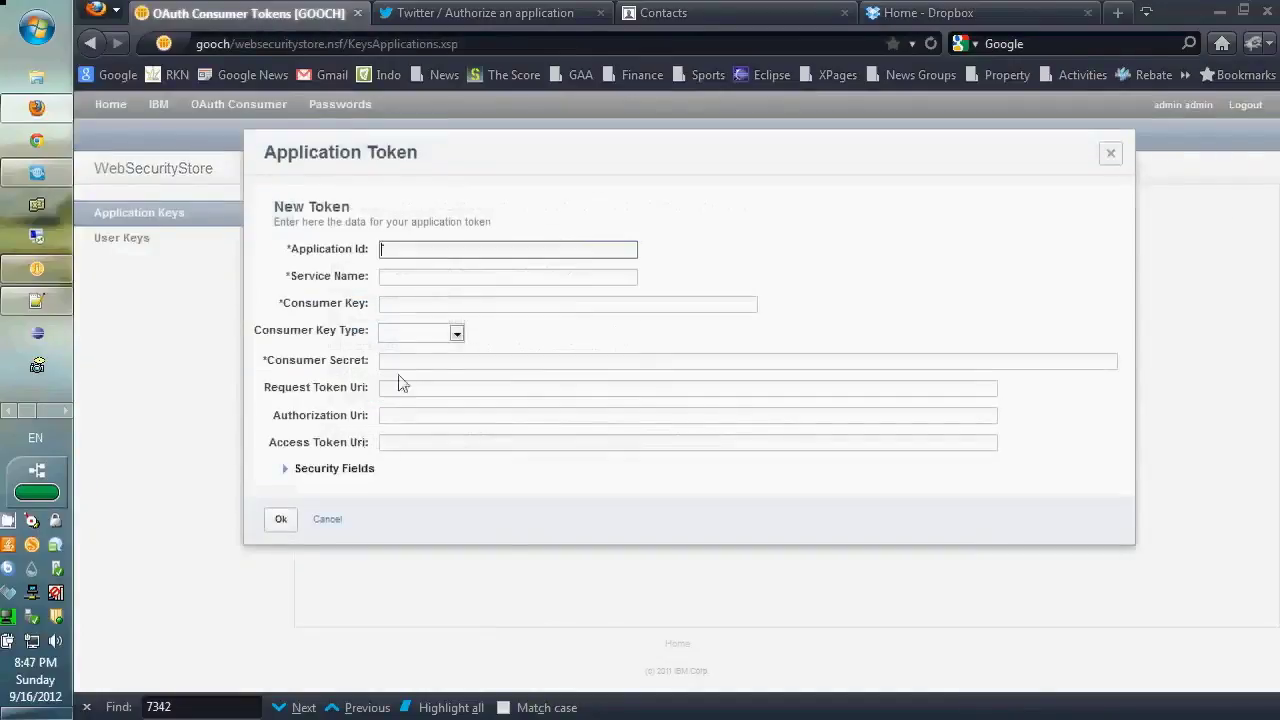
left_click(388, 303)
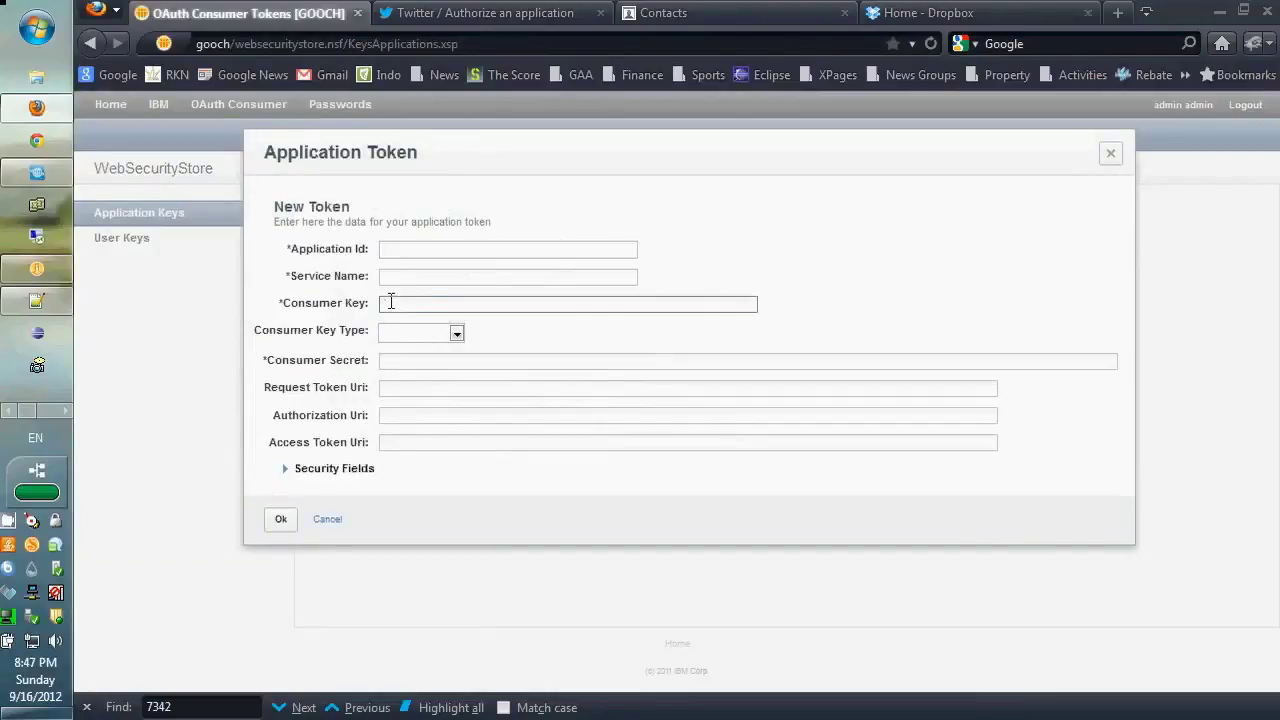
left_click(401, 361)
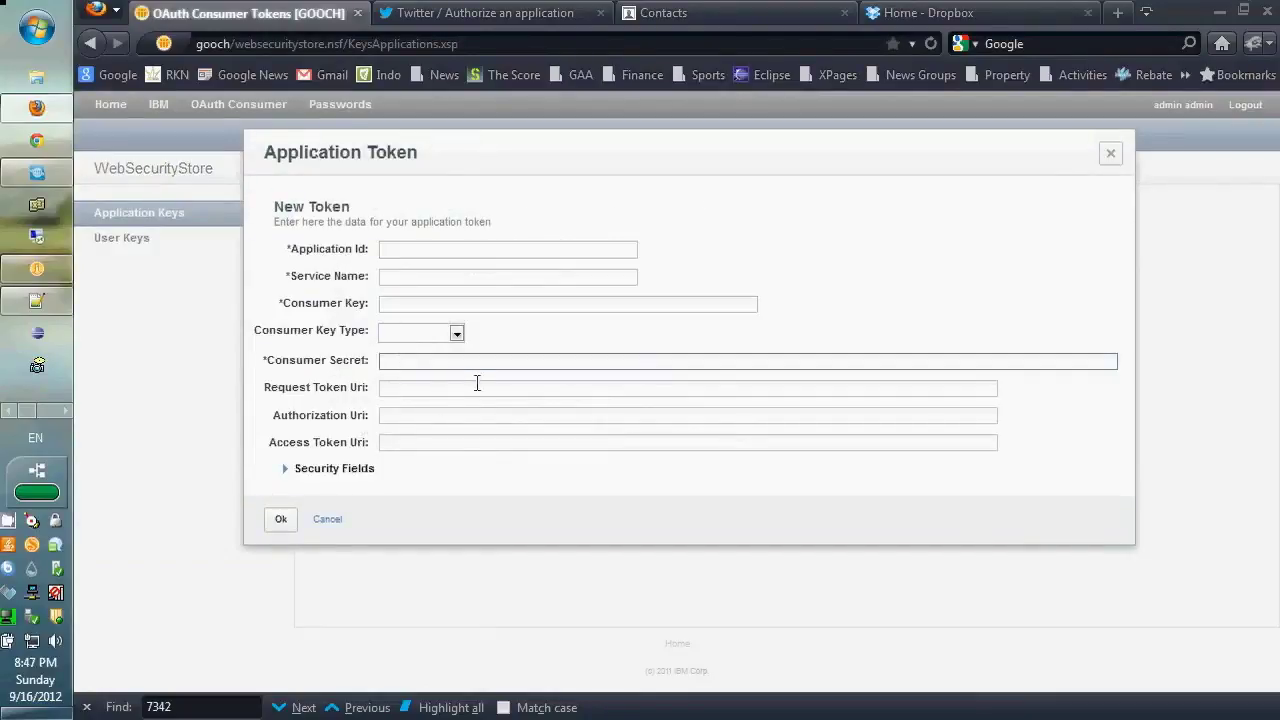
left_click(320, 522)
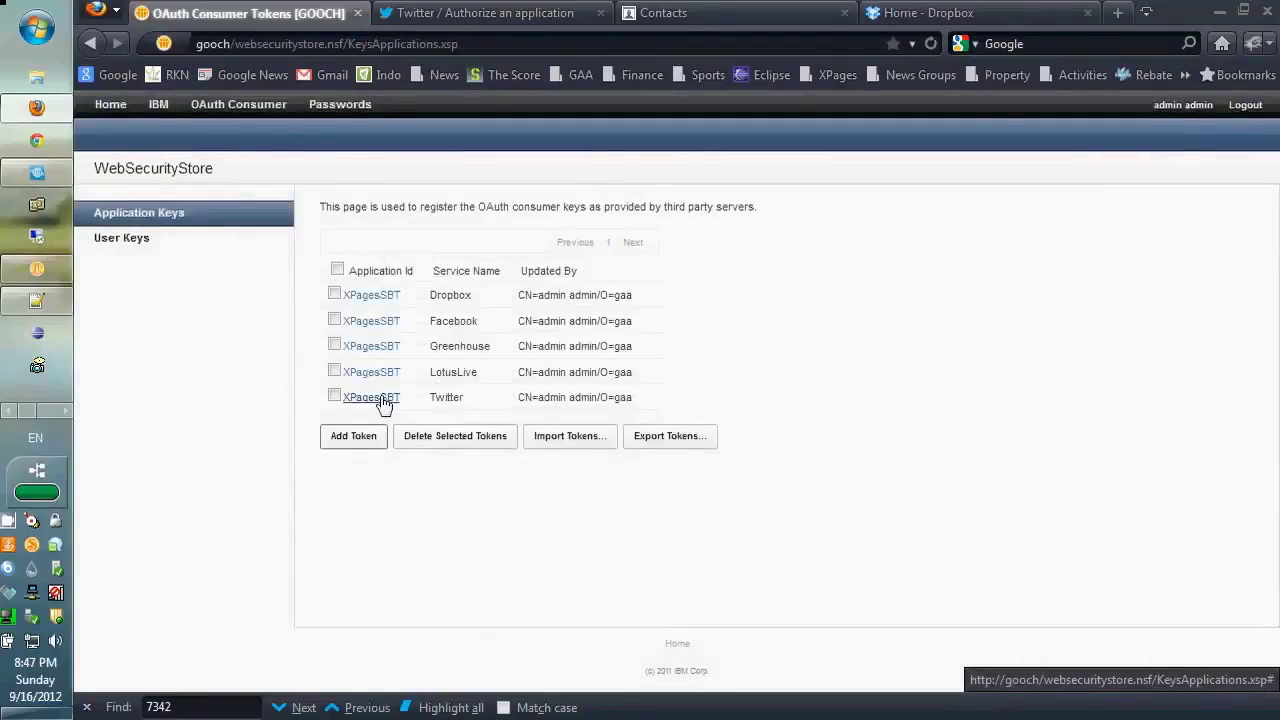
- Return to the Twitter authorization page and authorize XPagesSBT to use the account
left_click(466, 16)
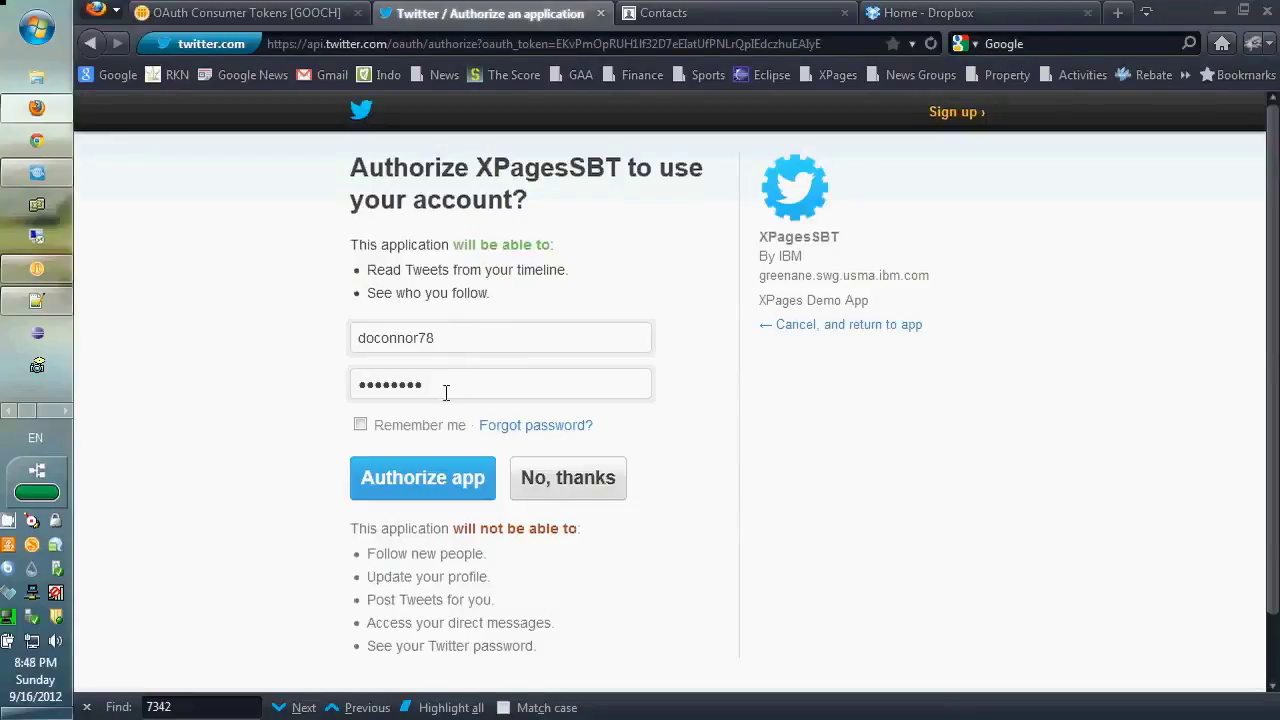
left_click(424, 488)
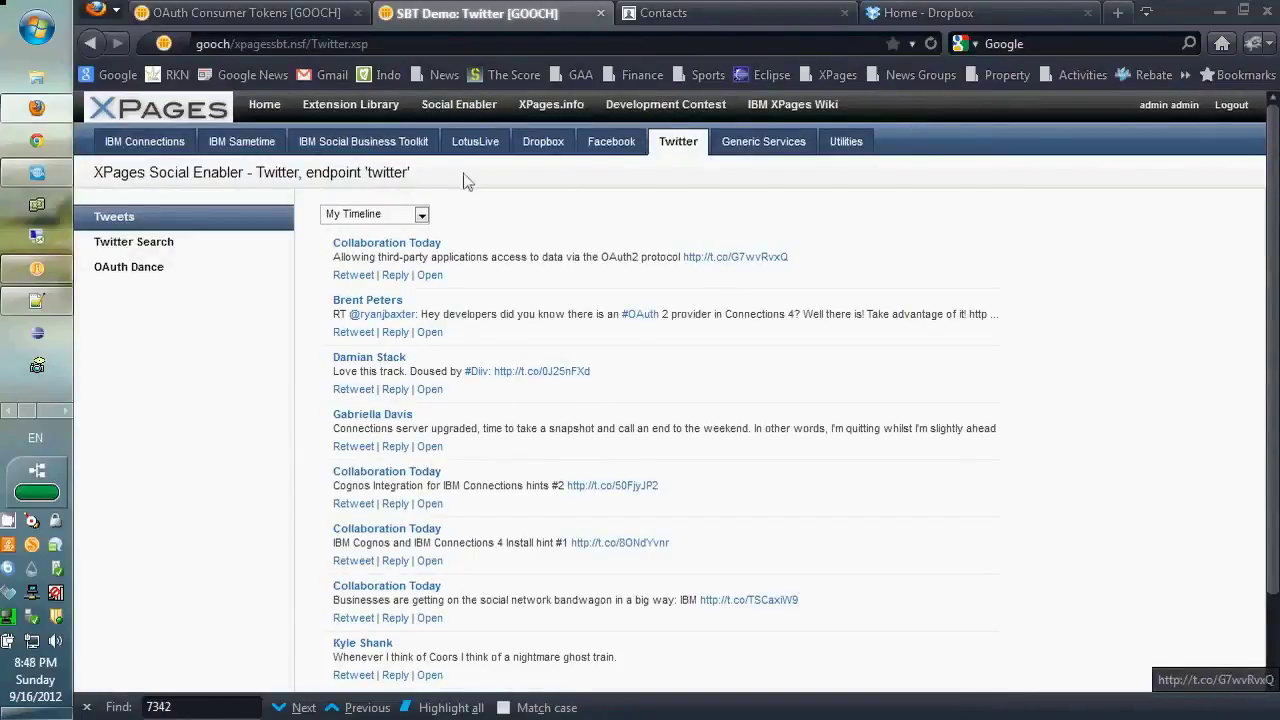
- View the demo's Twitter Search page and load more tweets at the end of the results
left_click(133, 247)
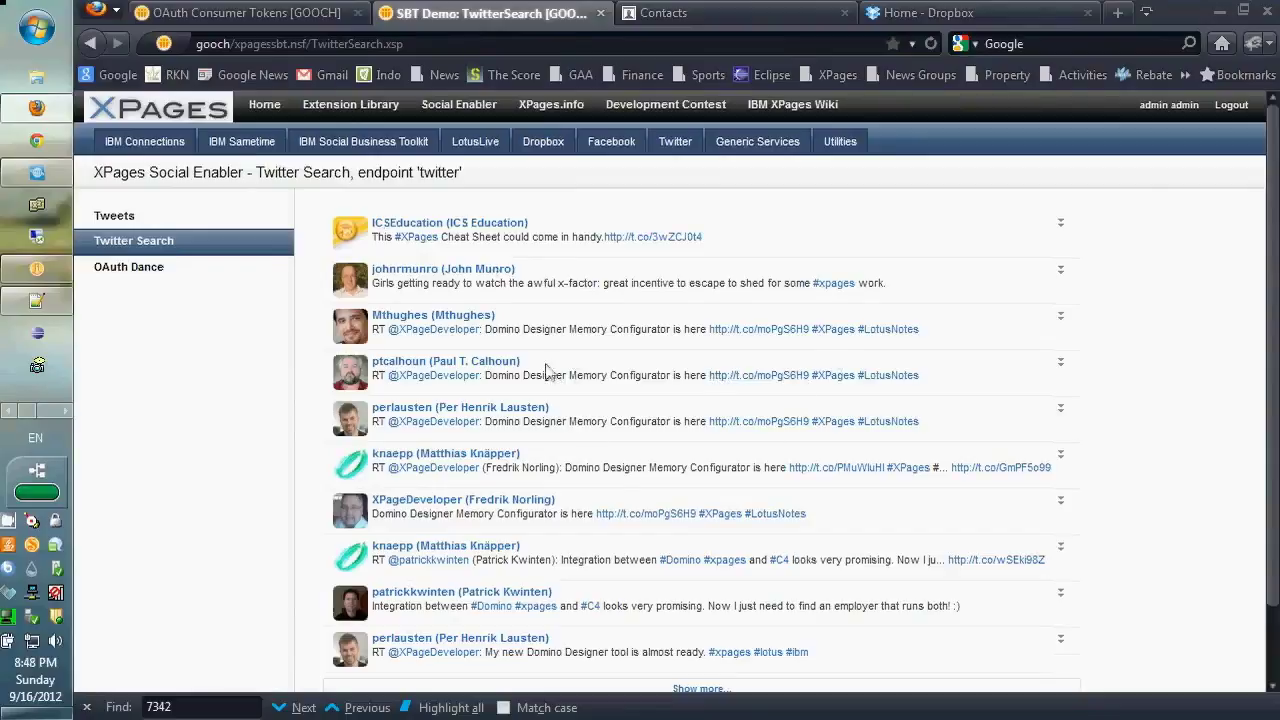
scroll(641, 481, "down", 2)
scroll(645, 495, "up", 2)
scroll(518, 290, "down", 2)
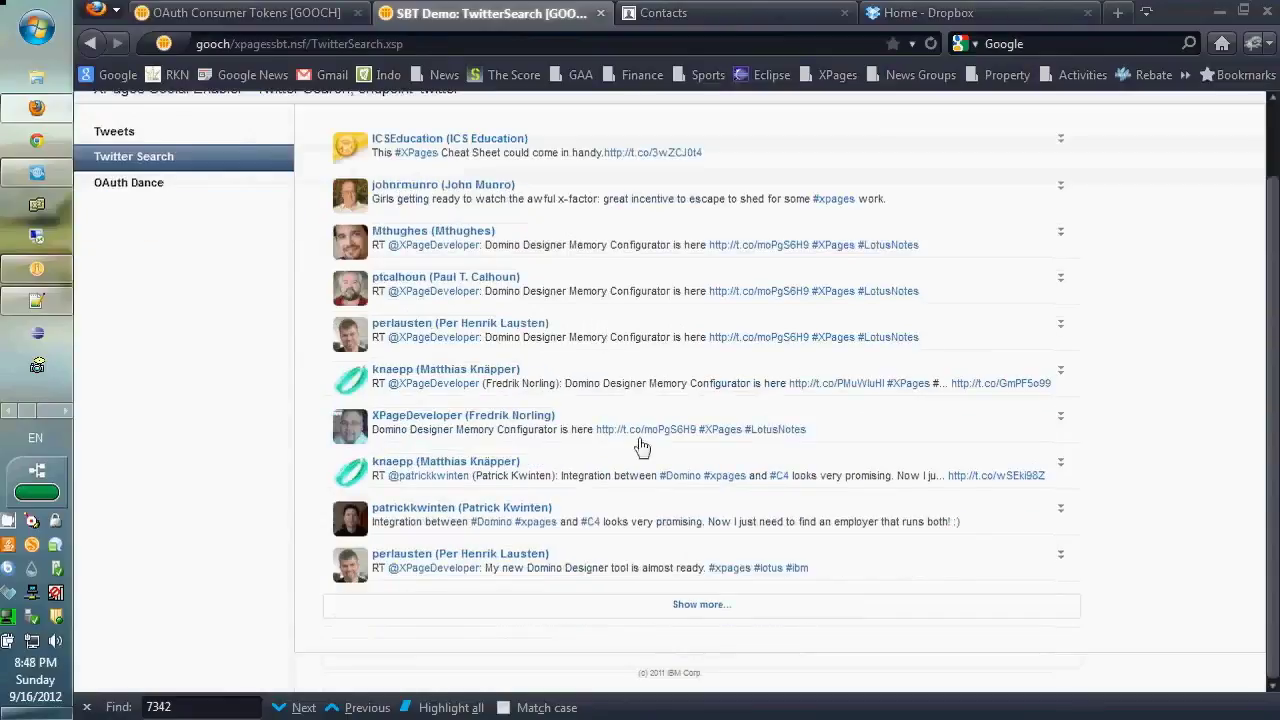
left_click(700, 605)
scroll(600, 275, "down", 3)
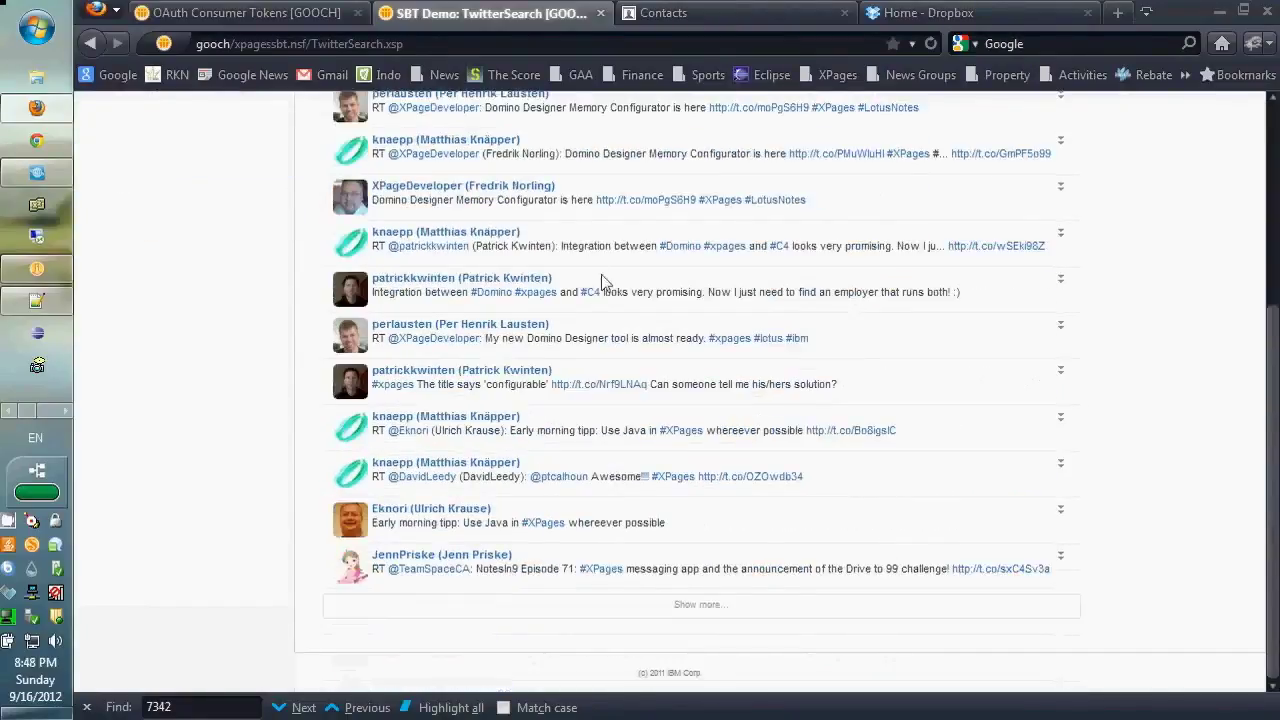
left_click(700, 605)
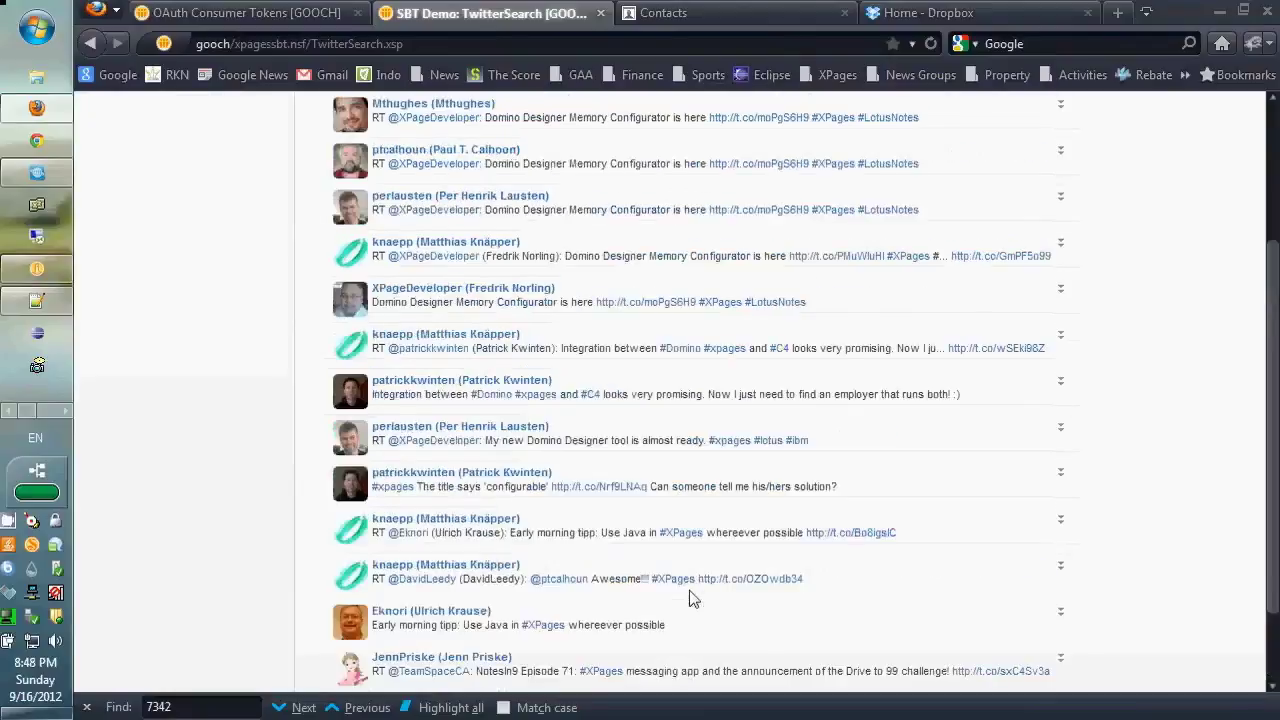
scroll(680, 585, "up", 3)
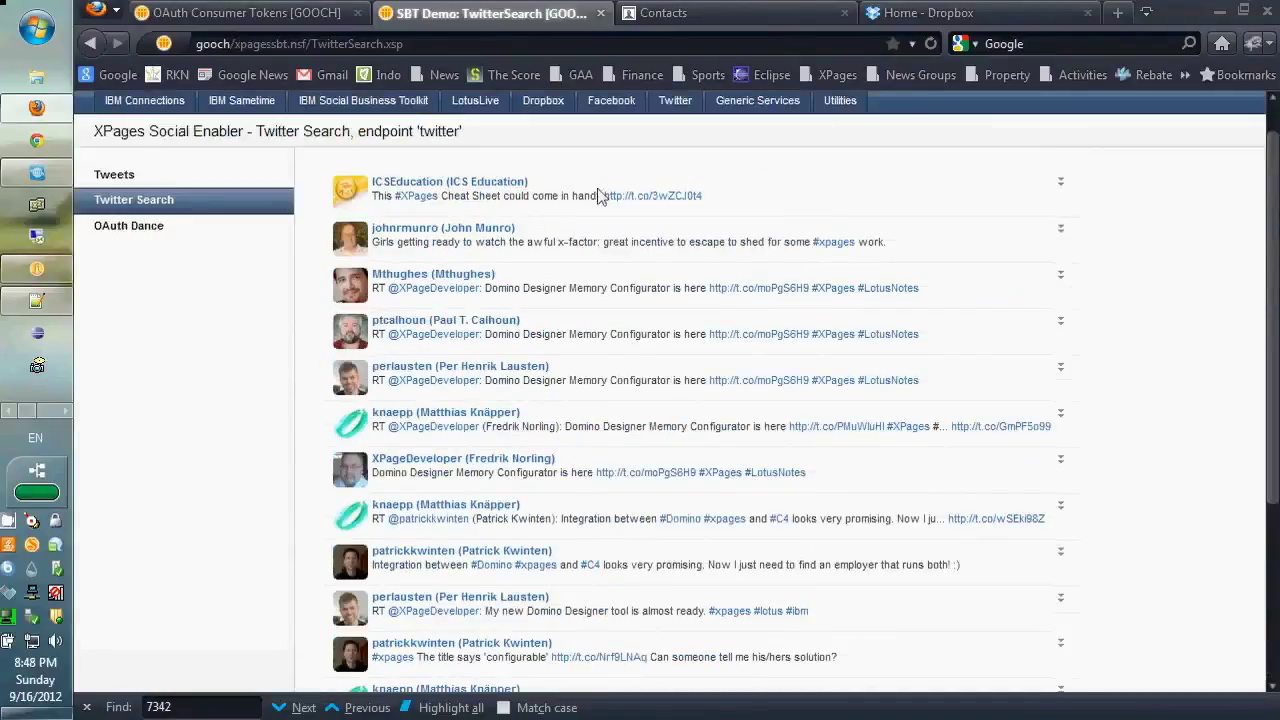
- Go back to the Tweets page and show the Mentions feed followed by the Retweeted by me feed
left_click(120, 175)
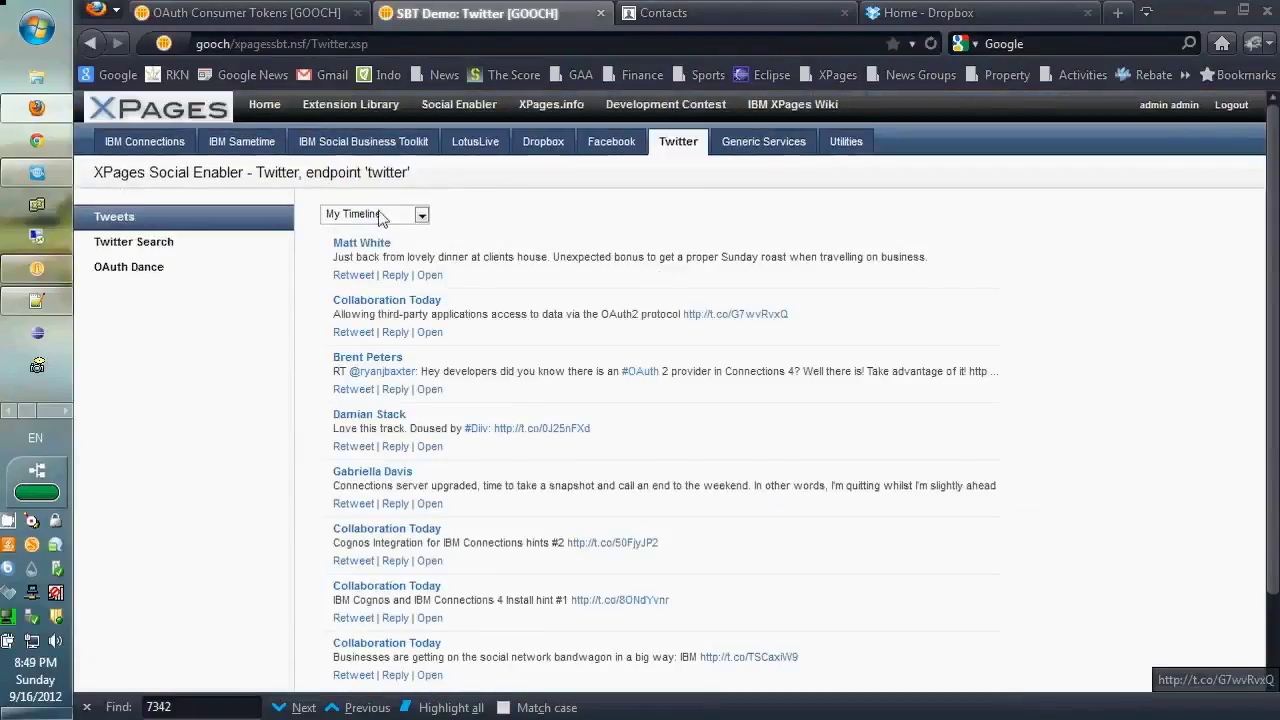
left_click(422, 215)
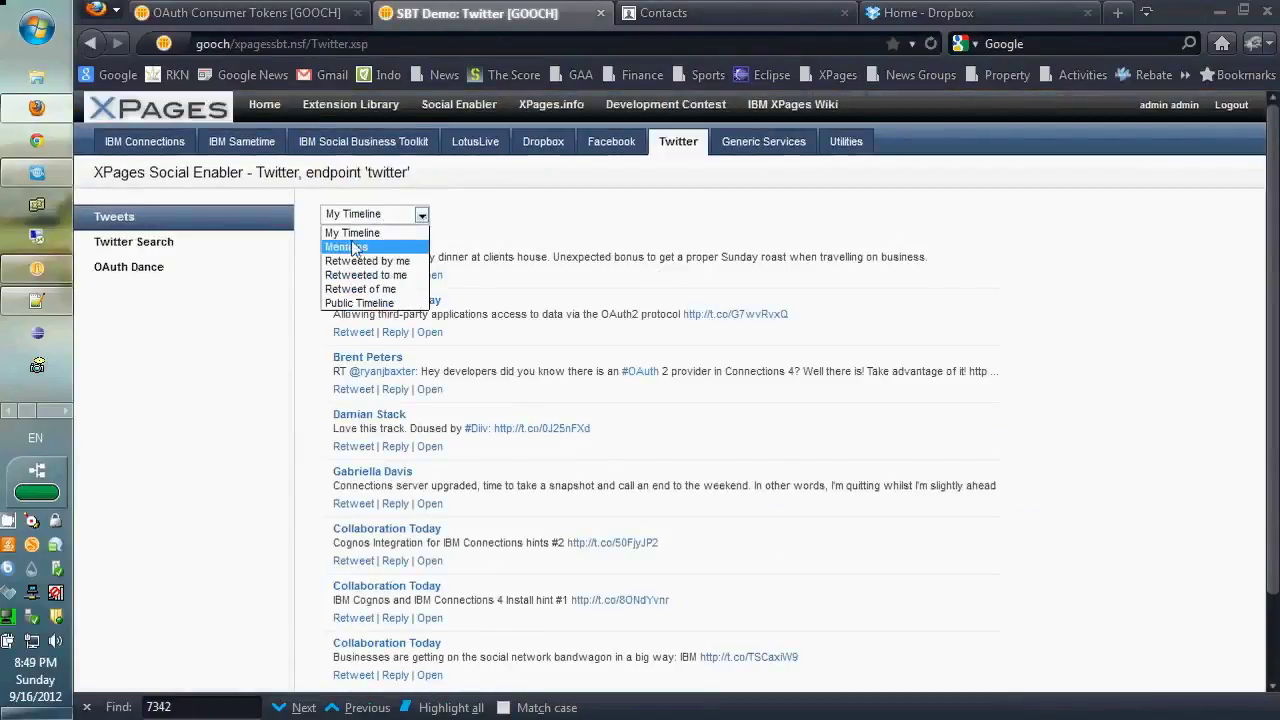
left_click(352, 247)
left_click(418, 216)
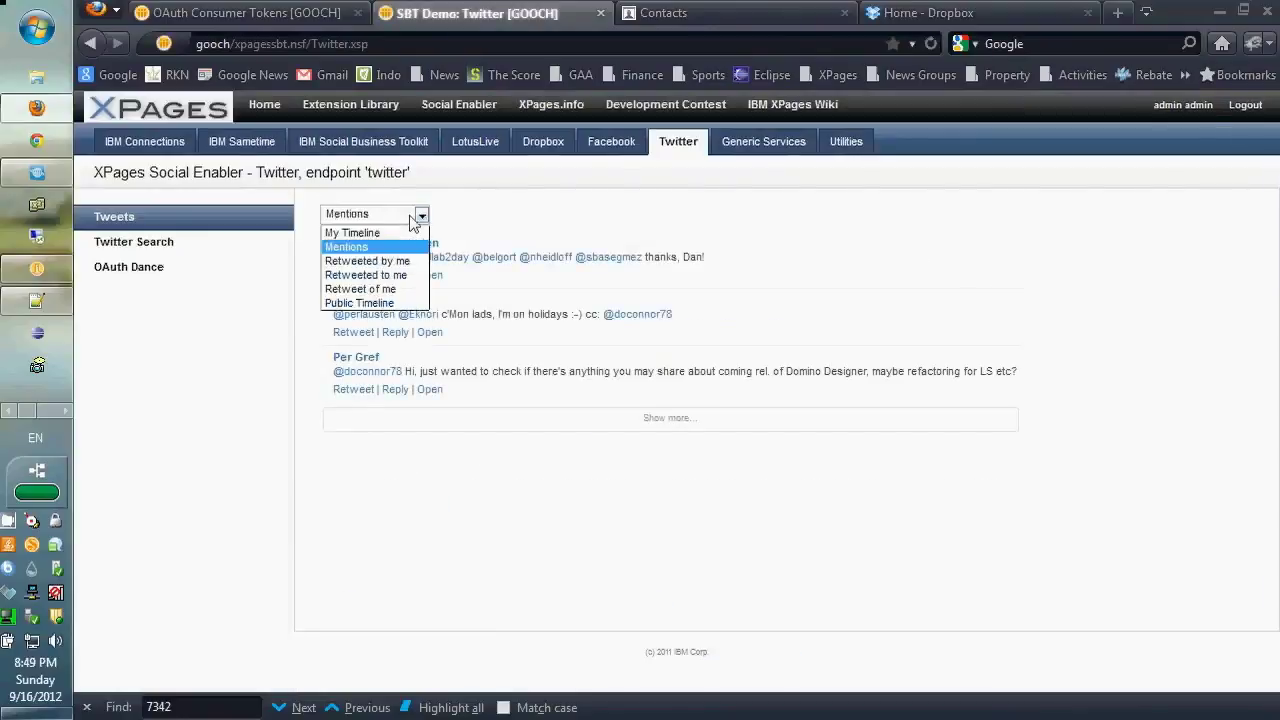
left_click(368, 262)
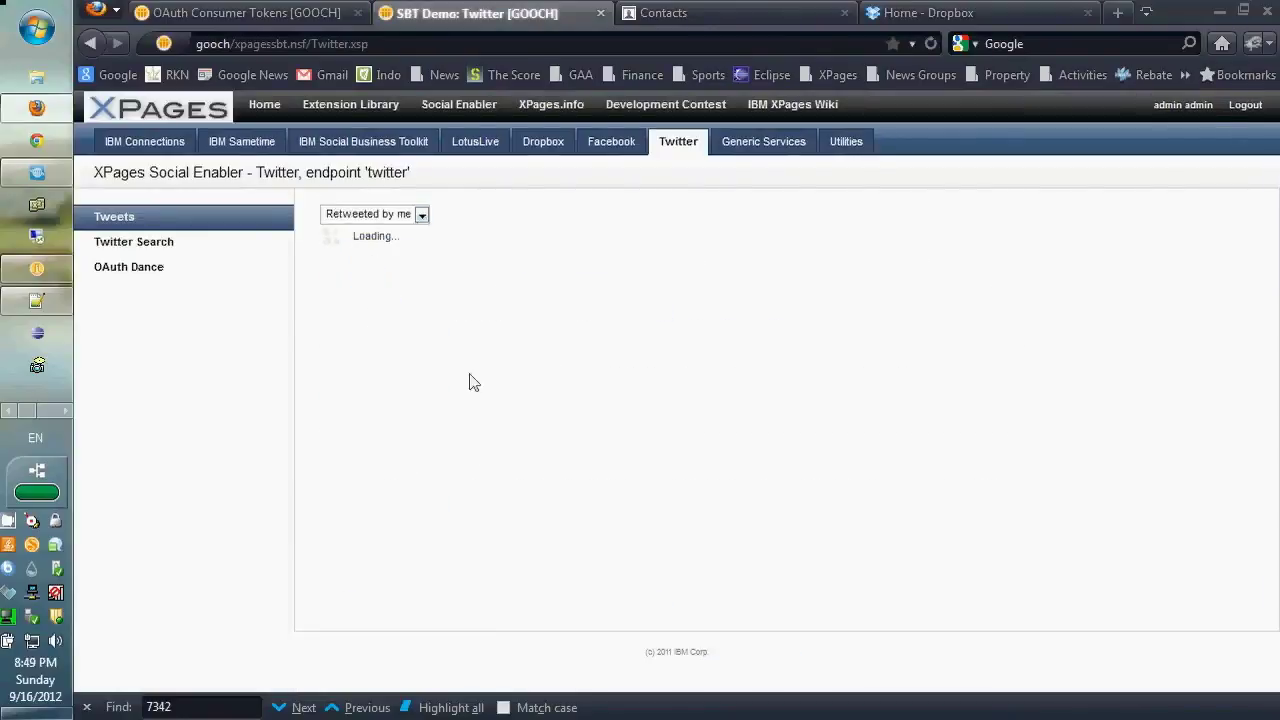
- Switch the Tweets feed from Retweeted by me to My Timeline
left_click(419, 214)
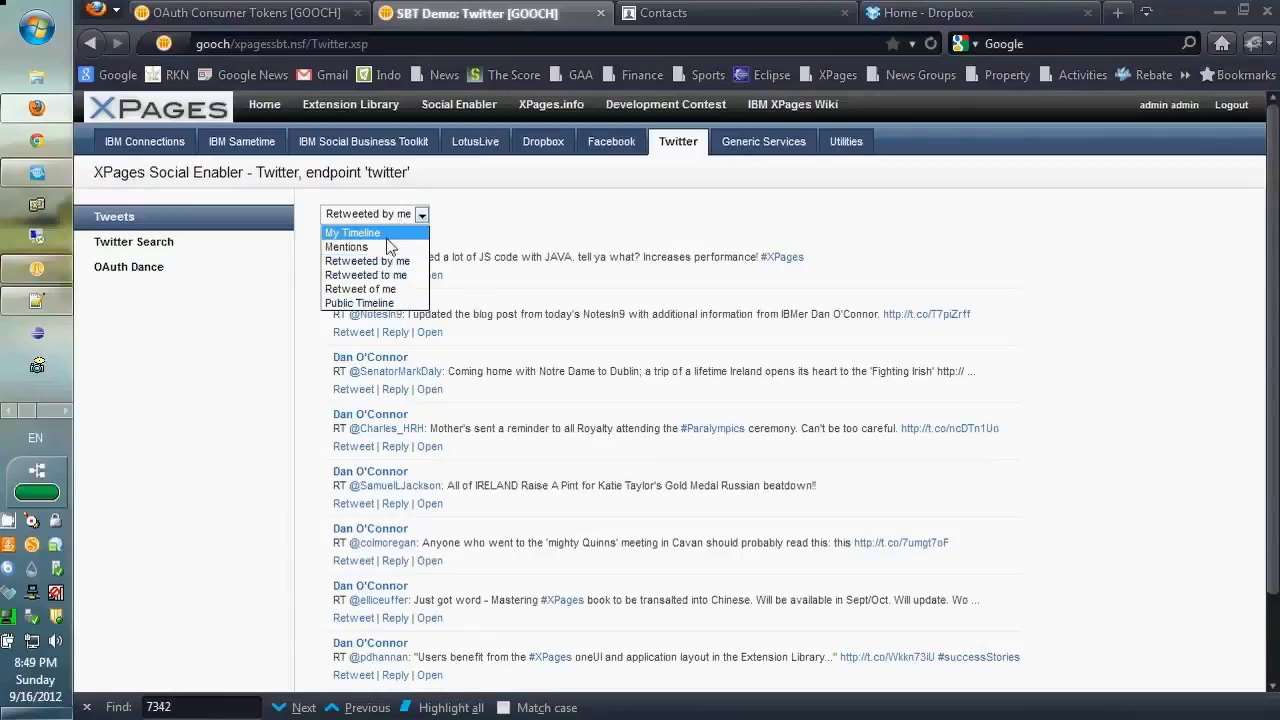
left_click(387, 238)
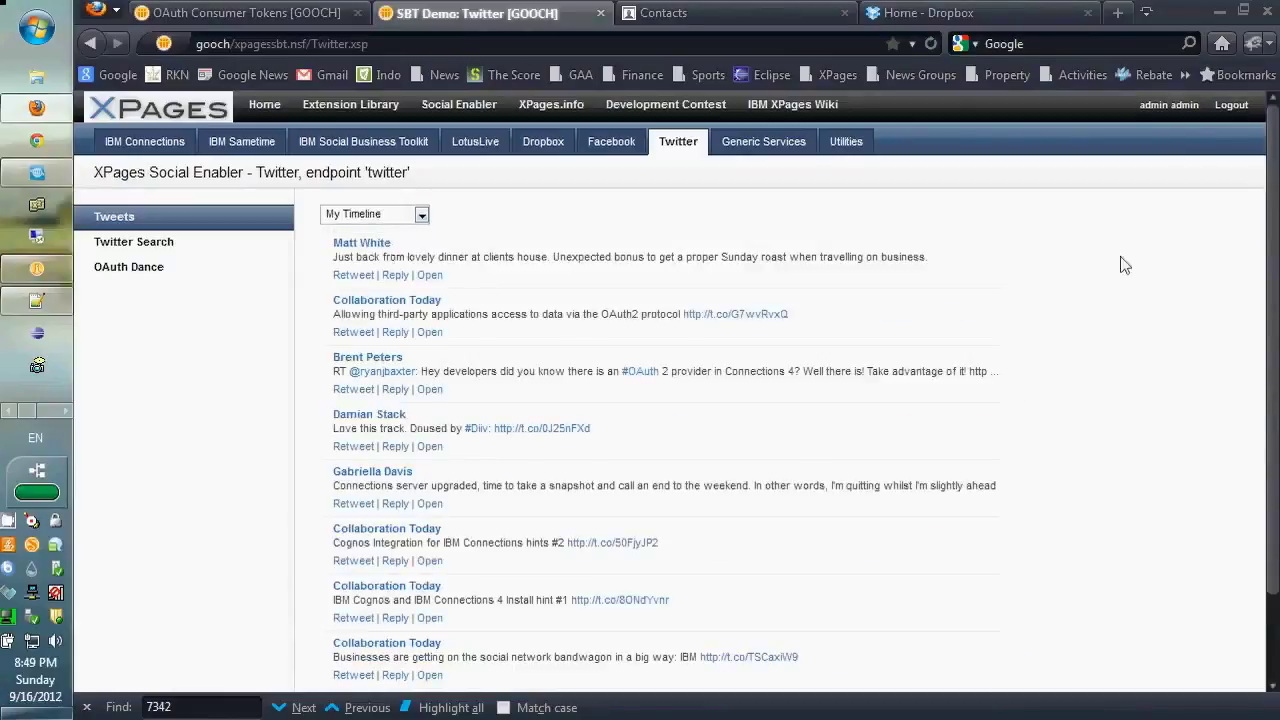
left_click(401, 42)
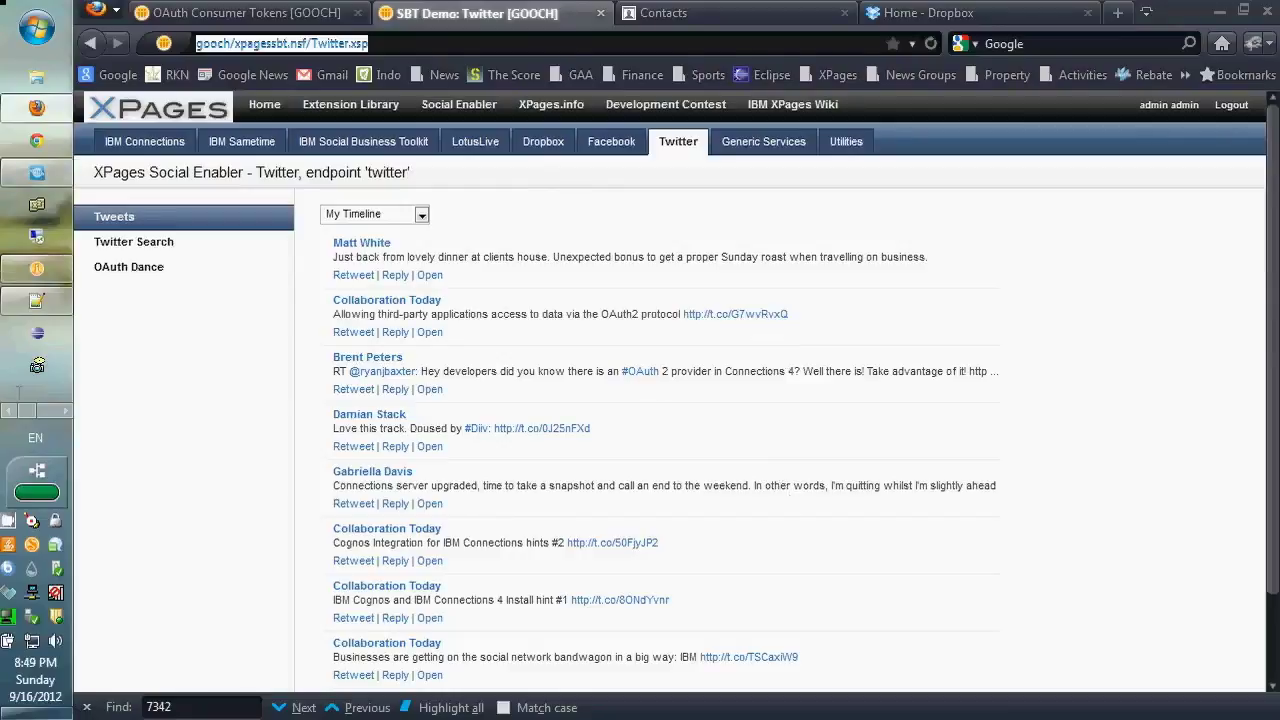
- Switch to the SocialEnabler_N_I_9.odp presentation in Lotus Symphony and select the Legal disclaimer slide after the Demo slide
left_click(10, 411)
left_click(65, 411)
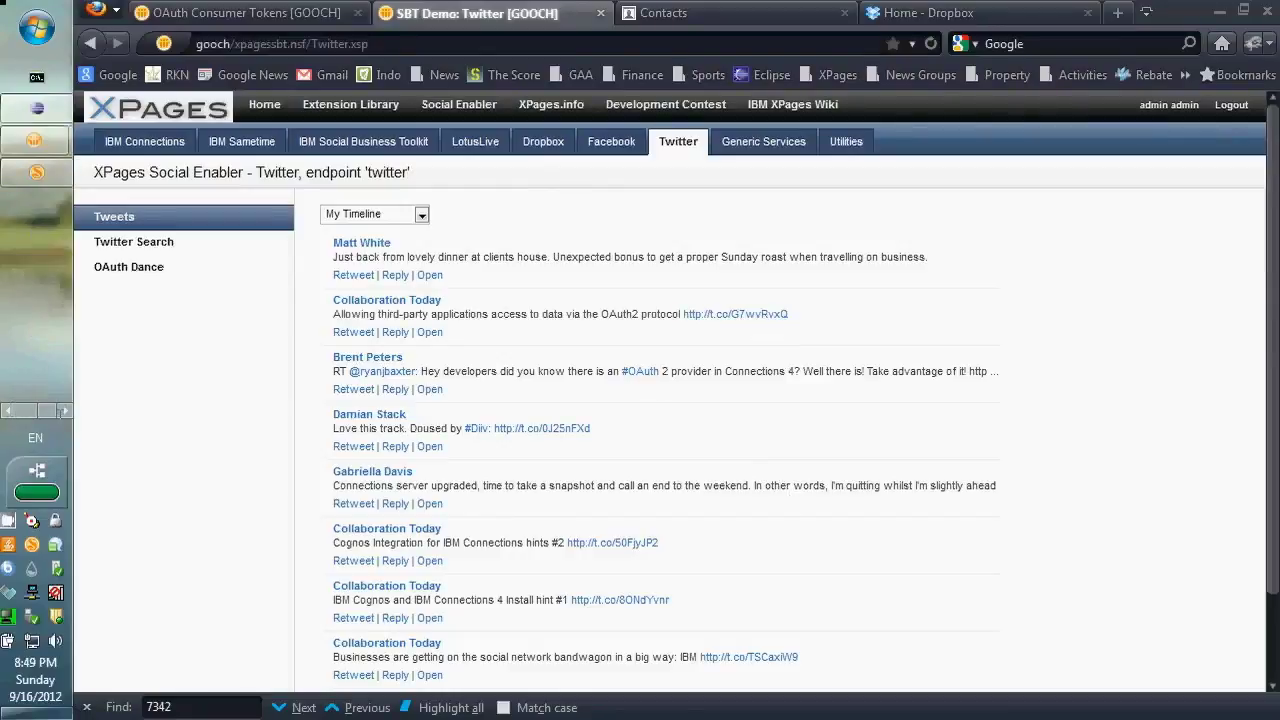
left_click(36, 172)
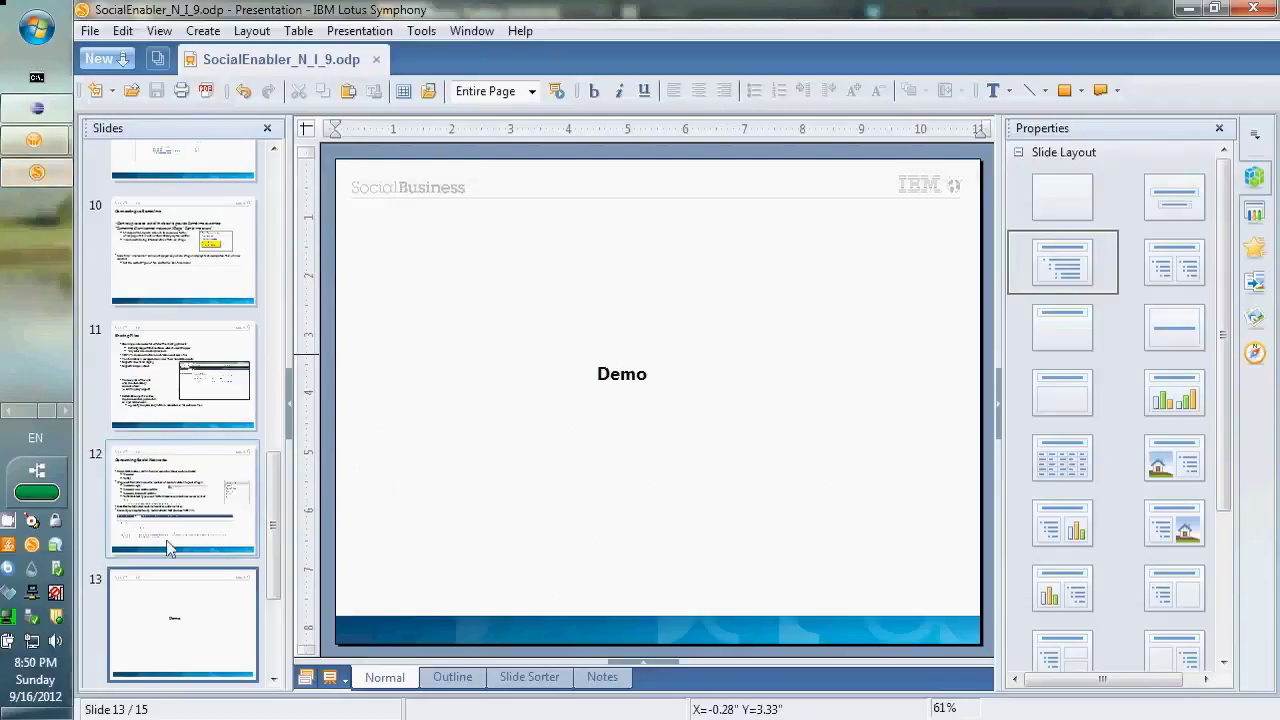
scroll(276, 524, "down", 1)
left_click_drag(276, 524, 277, 583)
left_click(219, 524)
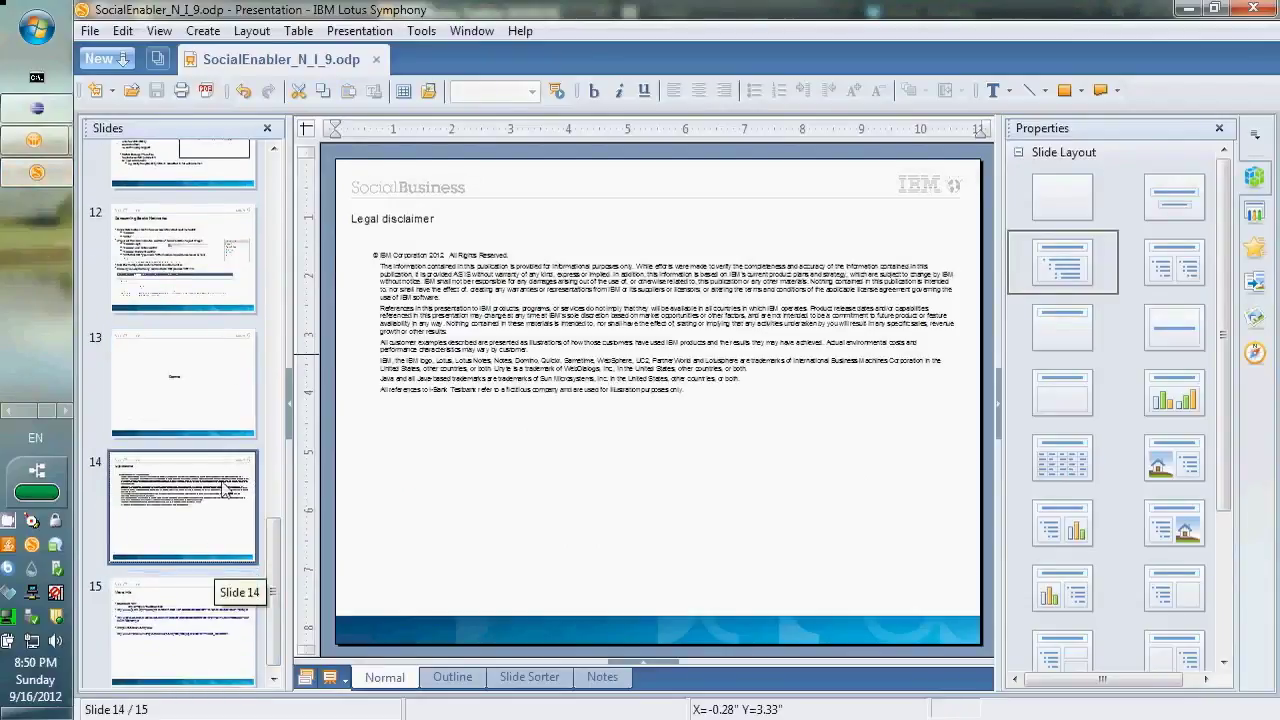
- Present the slide show from the Legal disclaimer slide, advance to the More info slide, and end the show
key("F5")
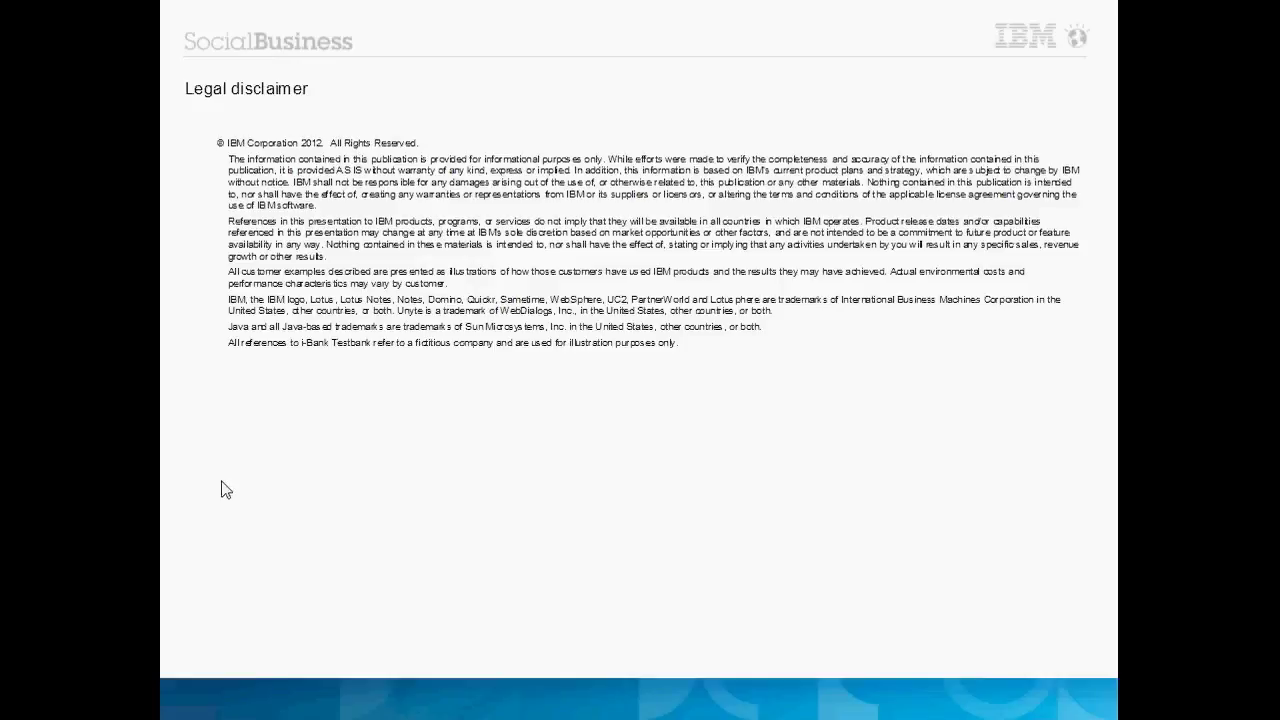
left_click(225, 489)
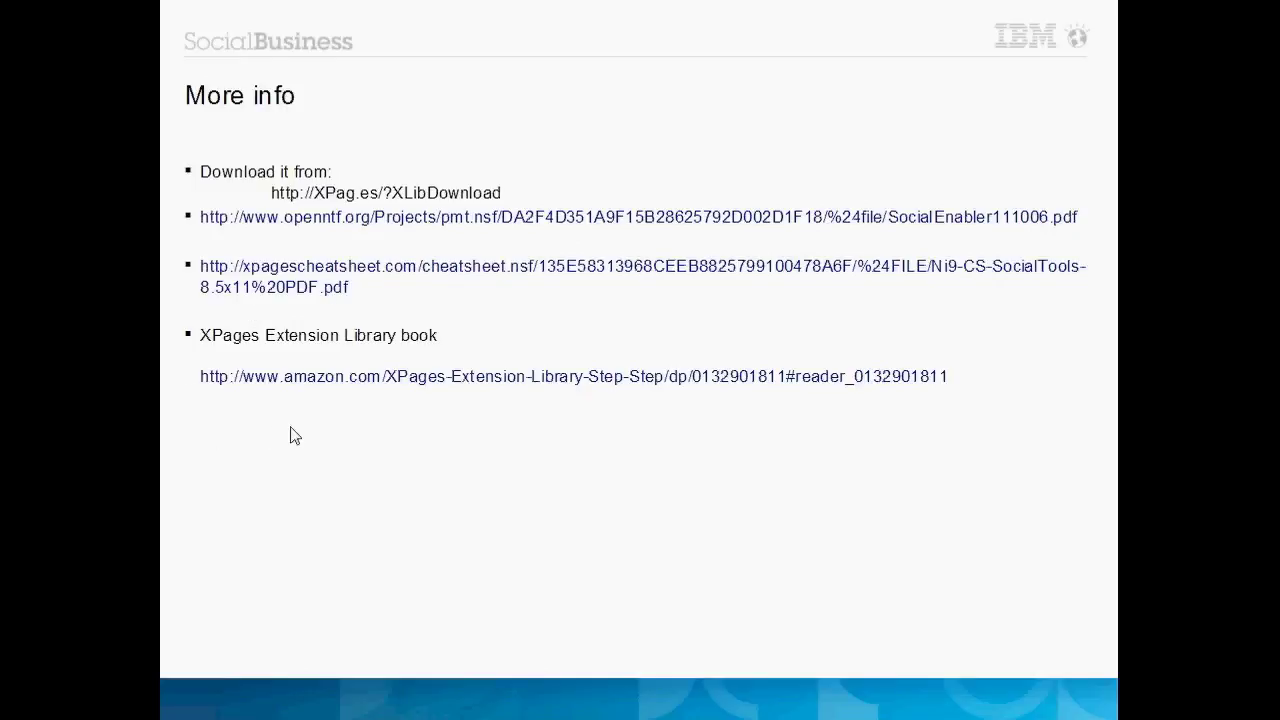
key("Escape")
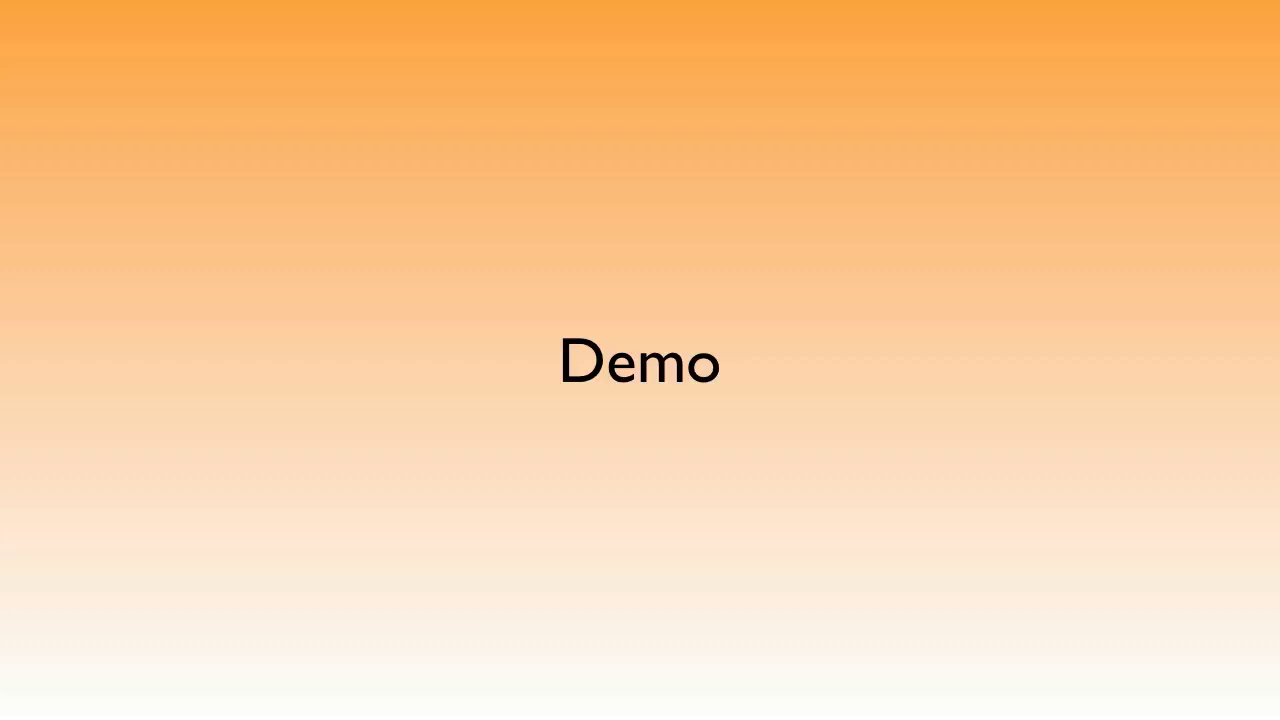